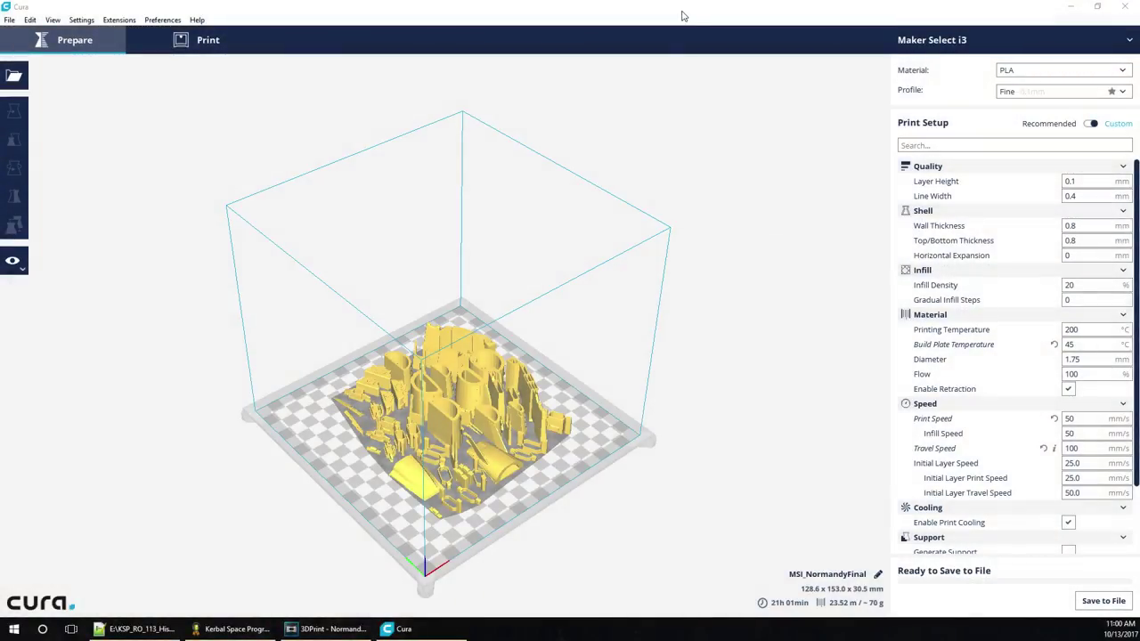
Select all the MSI_NormandyFinal parts on the build plate and scale them uniformly to 110%.
click(679, 21)
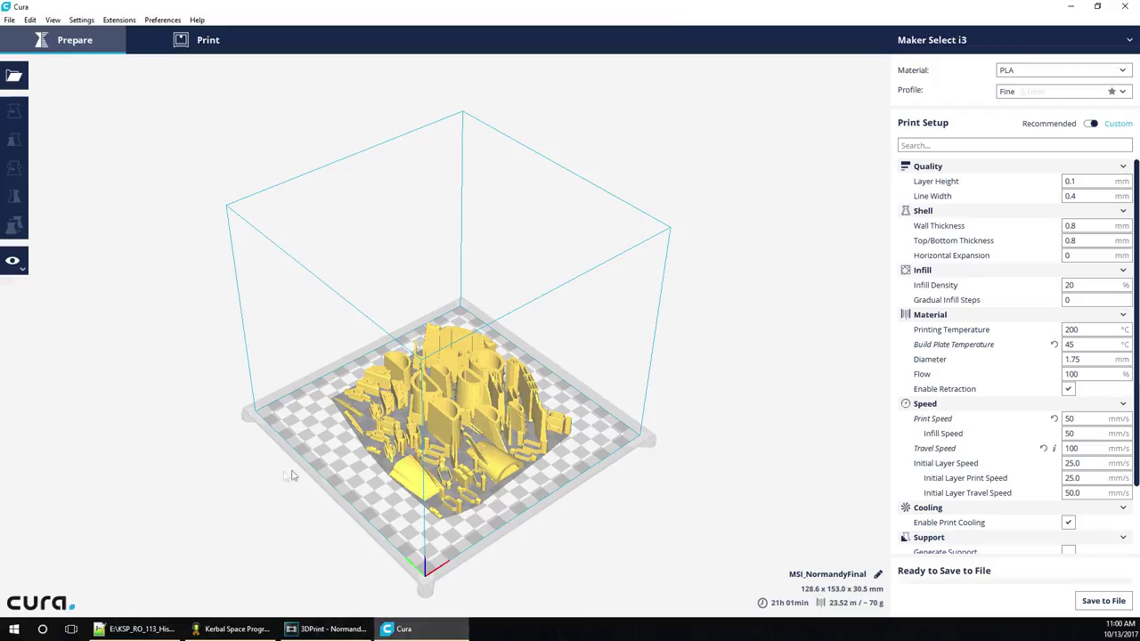
right_drag(304, 475, 294, 418)
scroll(167, 442, up, 5)
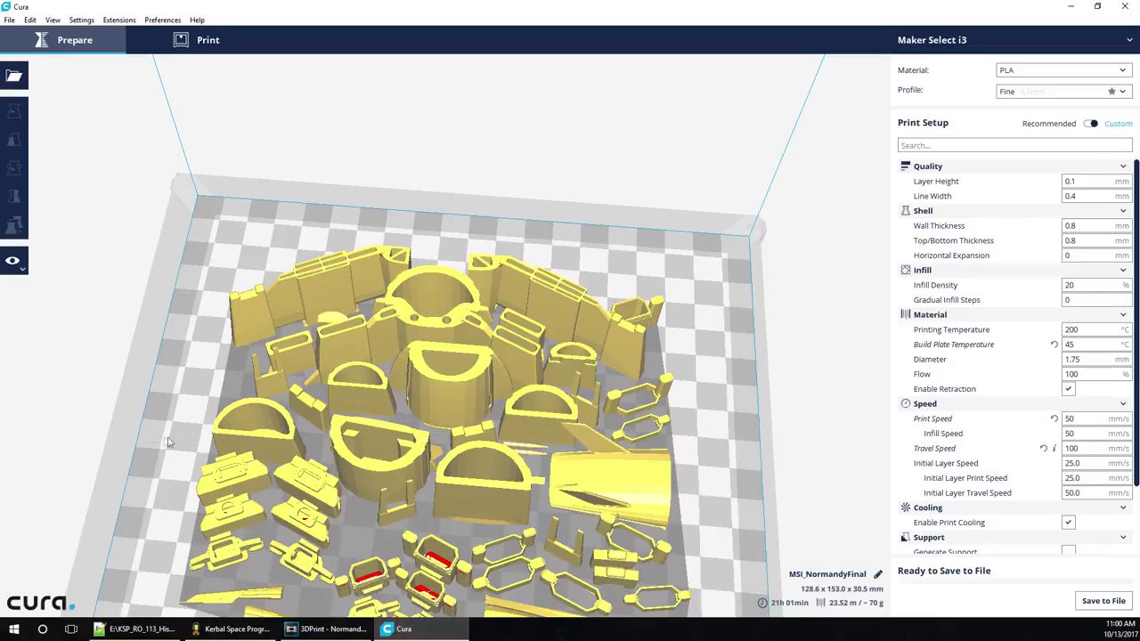
right_drag(99, 428, 328, 440)
scroll(413, 366, down, 10)
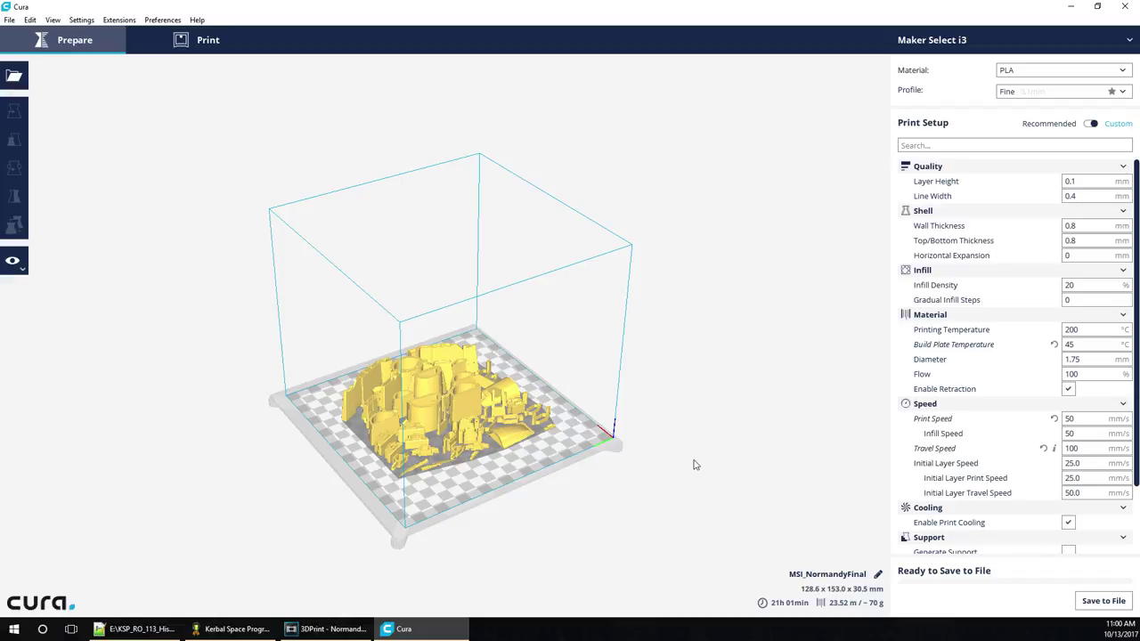
right_drag(600, 508, 583, 476)
scroll(537, 535, up, 5)
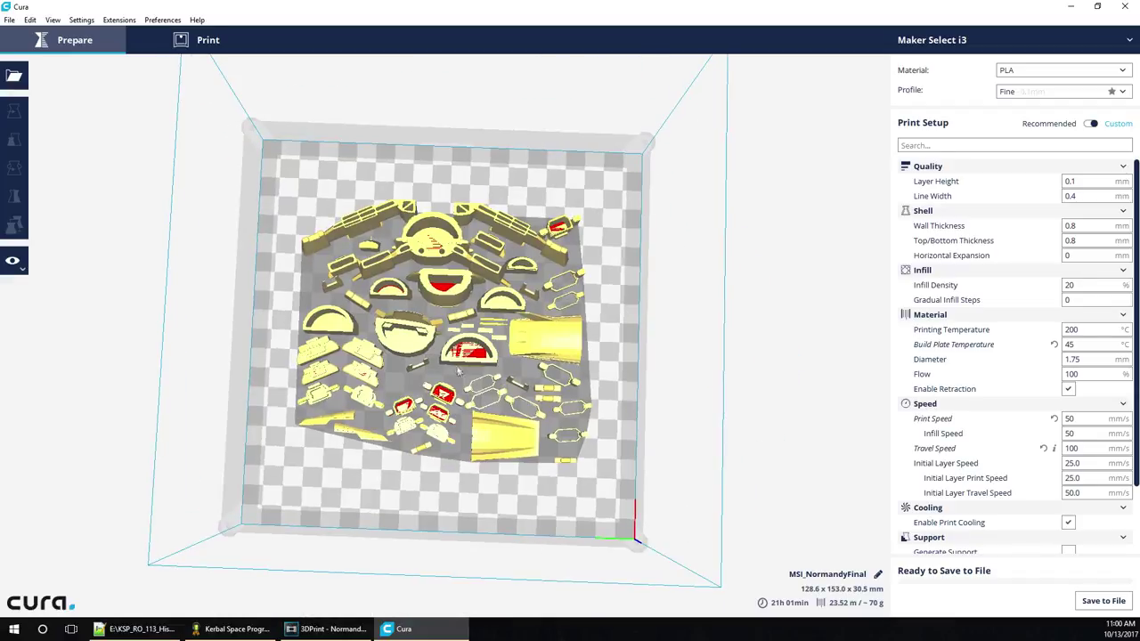
key(ctrl+a)
click(14, 139)
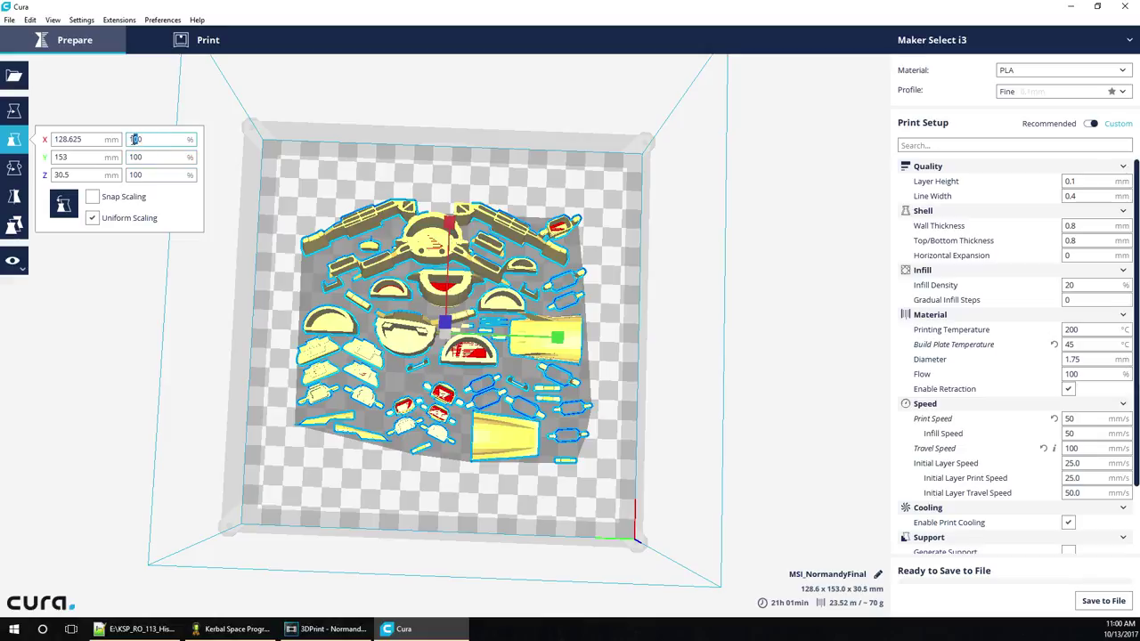
click(176, 157)
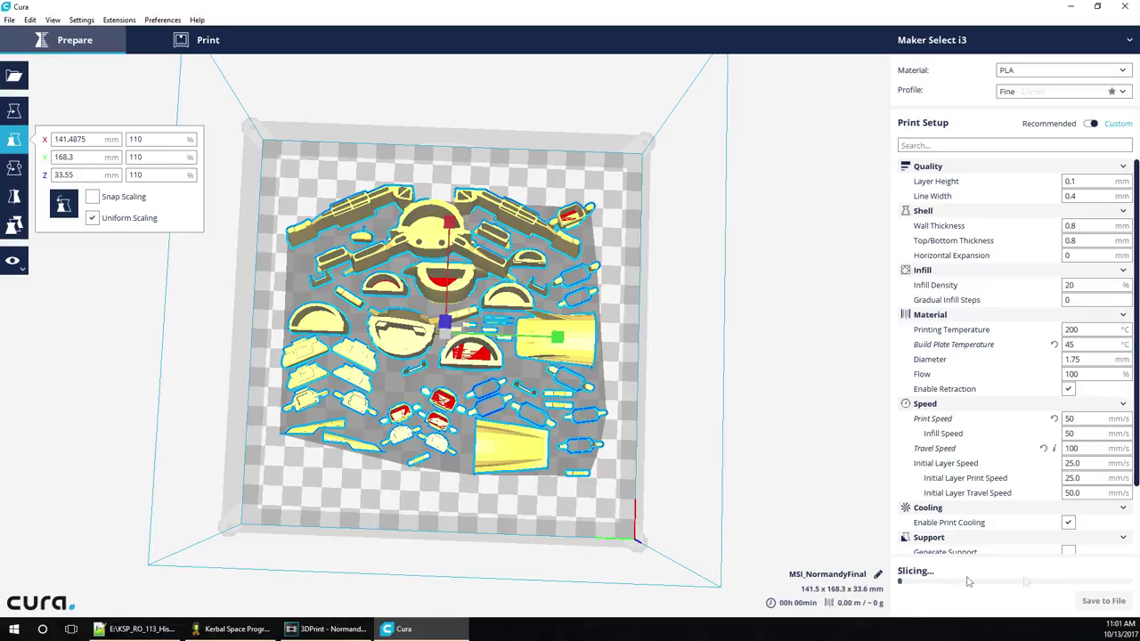
Switch the model display to Layers and reduce the preview to layer 1 to examine the first layer.
click(13, 260)
click(22, 307)
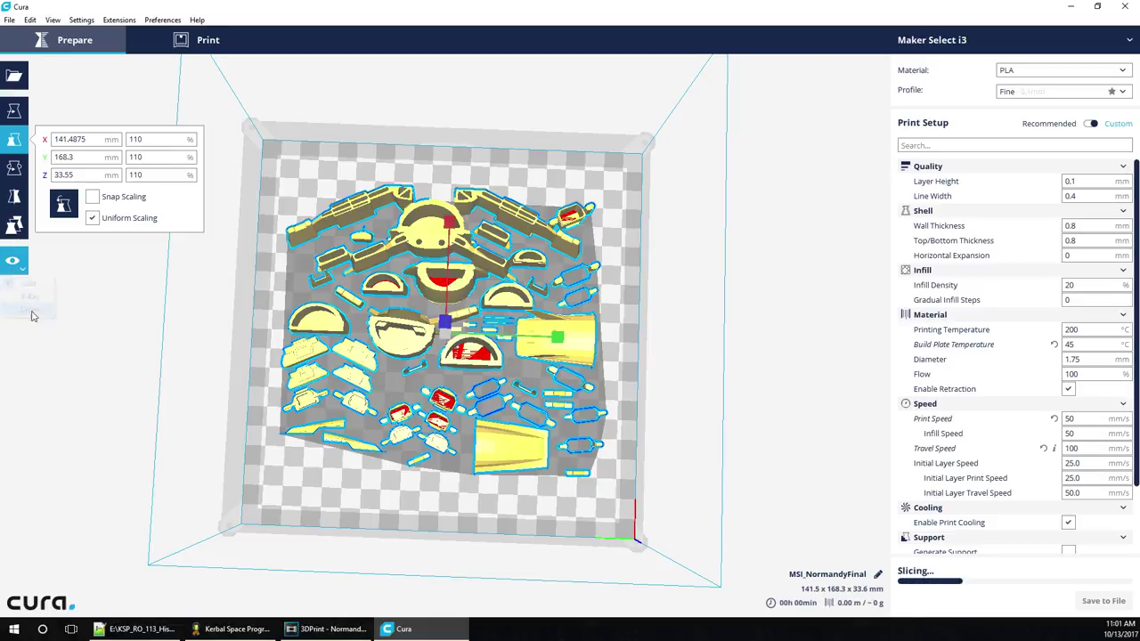
right_drag(275, 389, 133, 352)
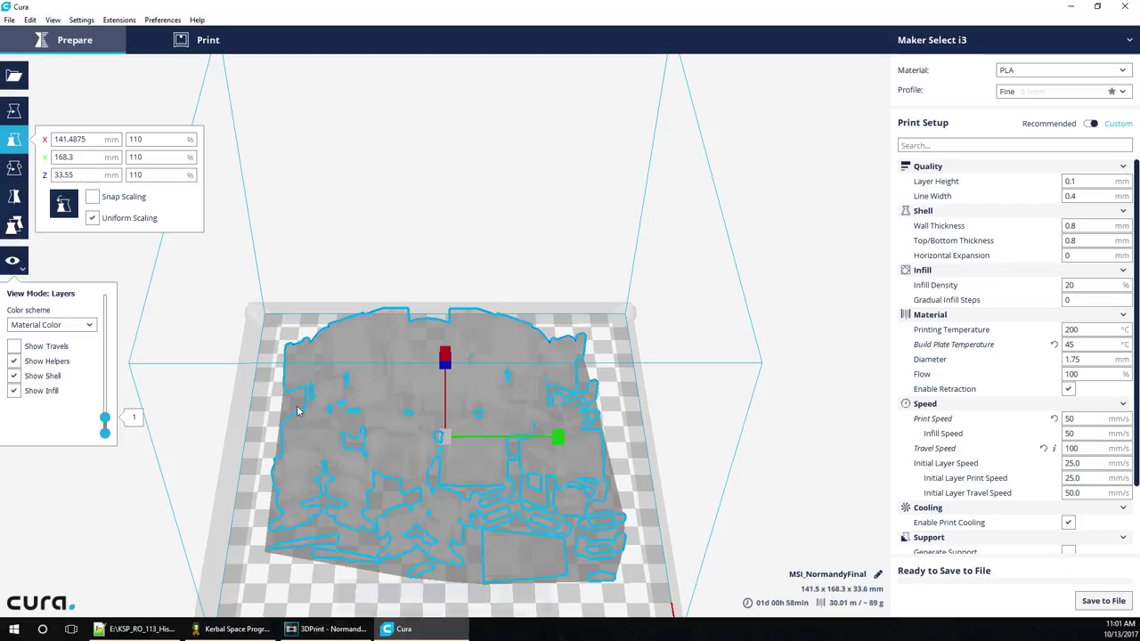
scroll(679, 289, down, 3)
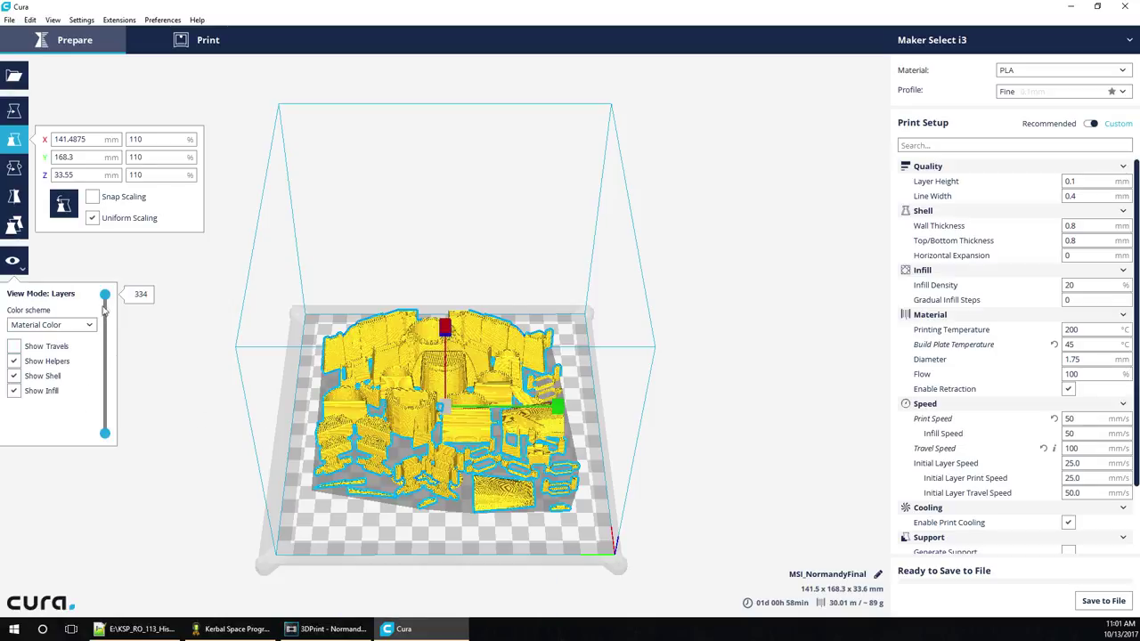
drag(105, 295, 102, 447)
right_drag(196, 458, 662, 534)
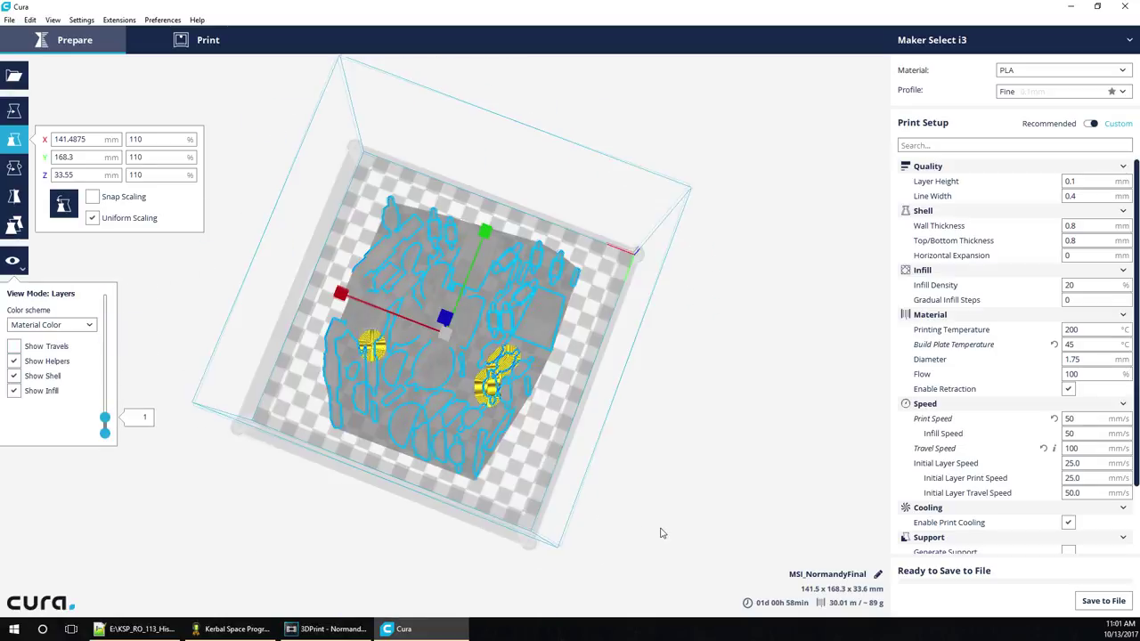
Review the Build Plate Adhesion type and brim width alongside the first-layer preview.
scroll(1095, 488, down, 3)
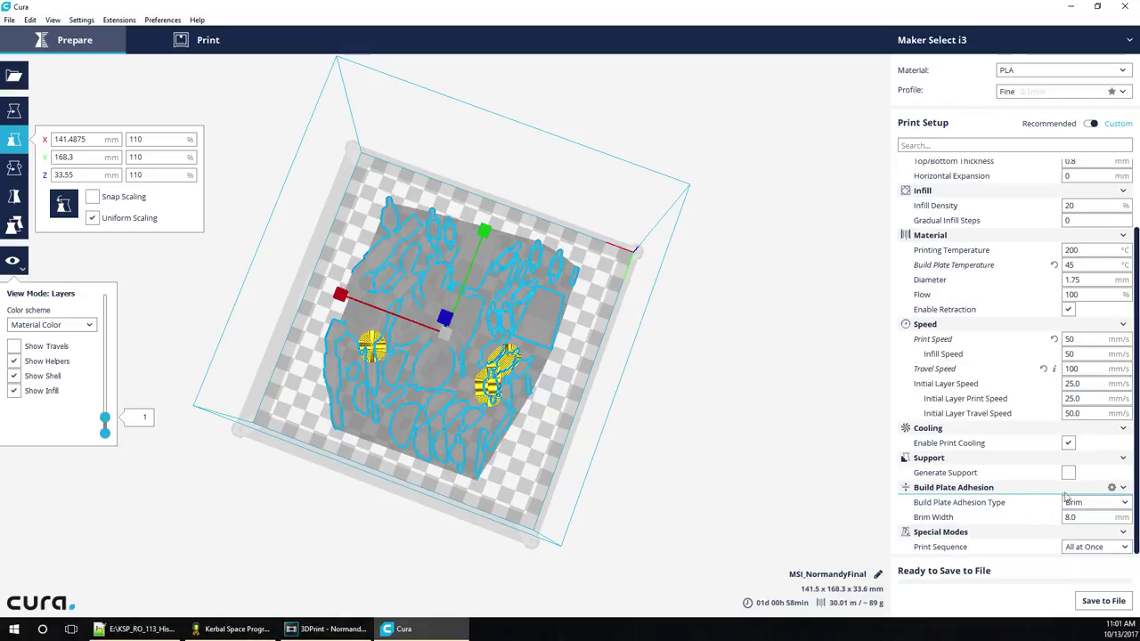
scroll(452, 385, up, 2)
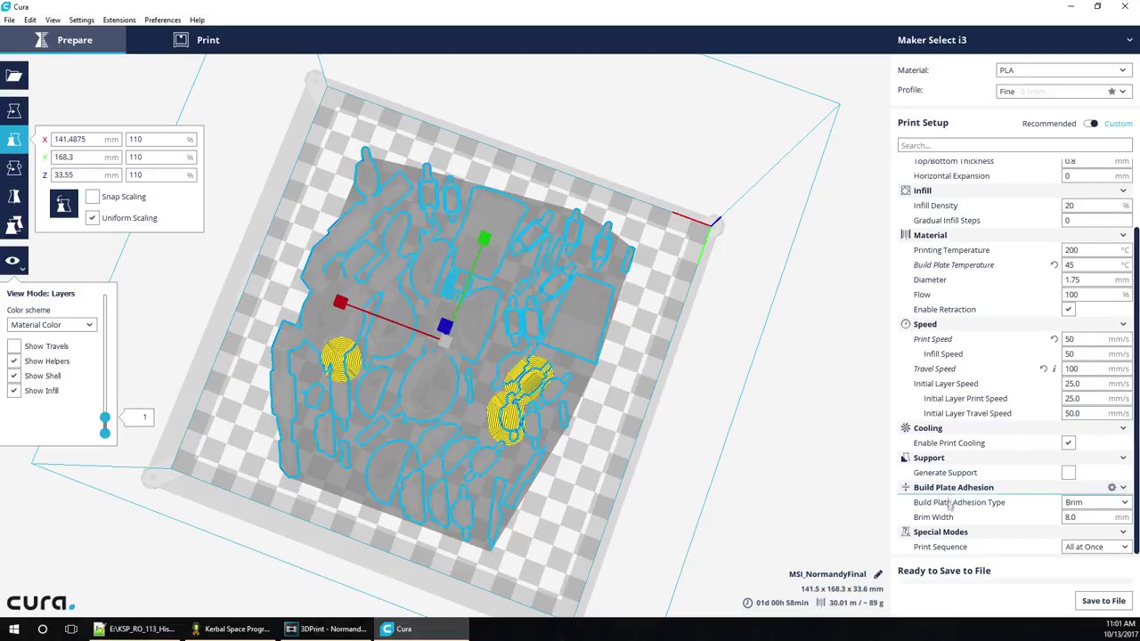
mouse_move(964, 508)
scroll(1138, 346, up, 3)
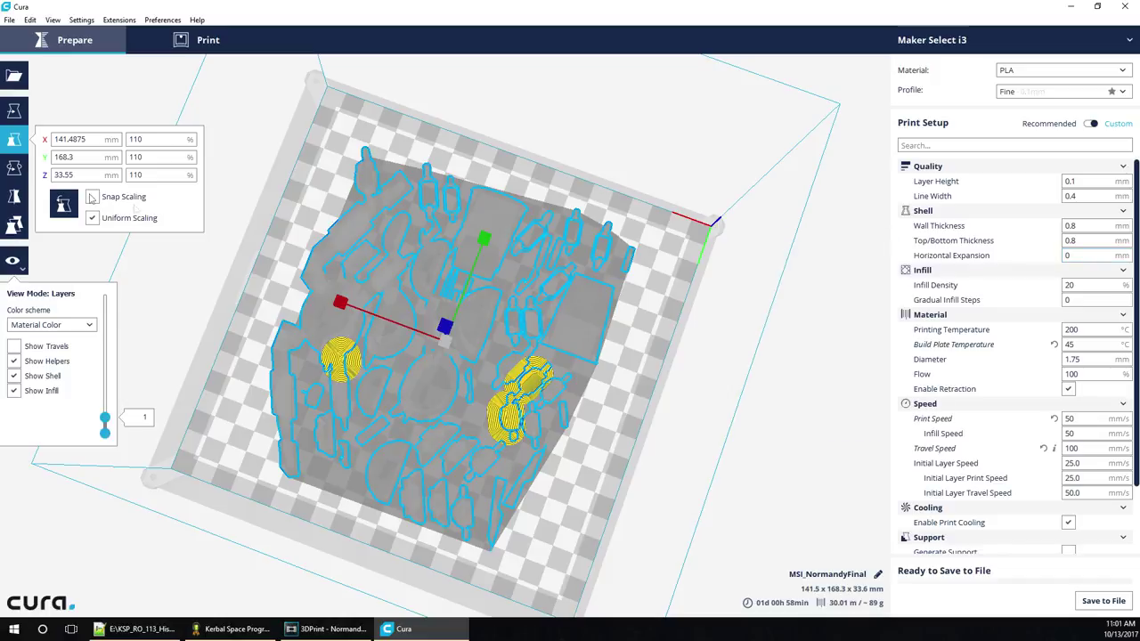
Lower the whole model into the build plate by setting its Z position to -0.1 mm.
click(13, 110)
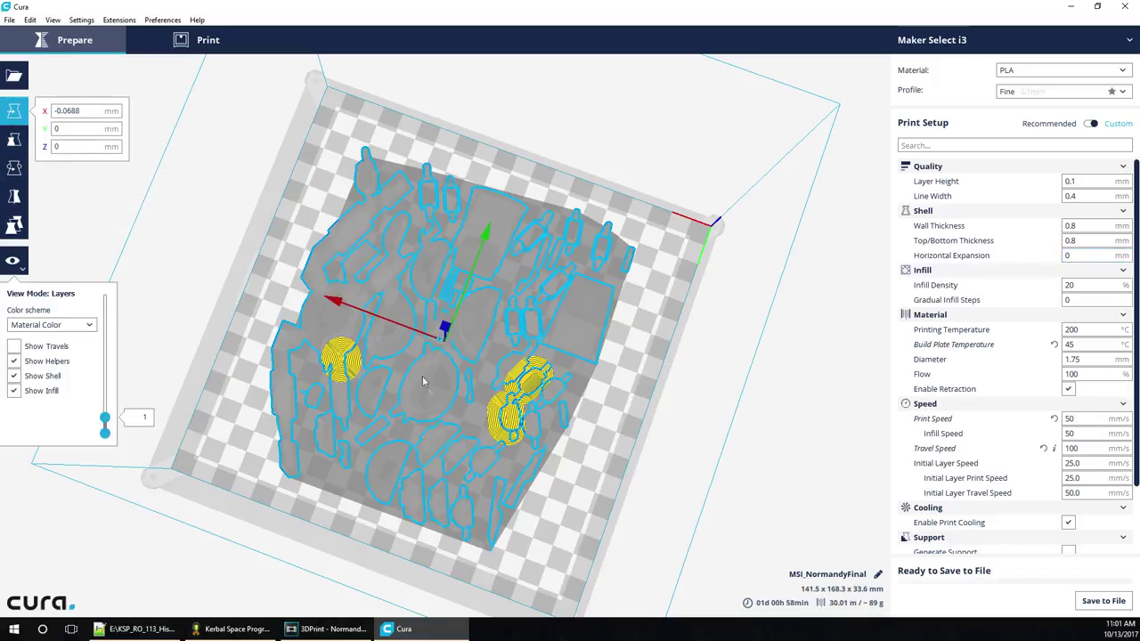
click(398, 400)
key(ctrl+a)
click(59, 128)
right_drag(445, 331, 443, 376)
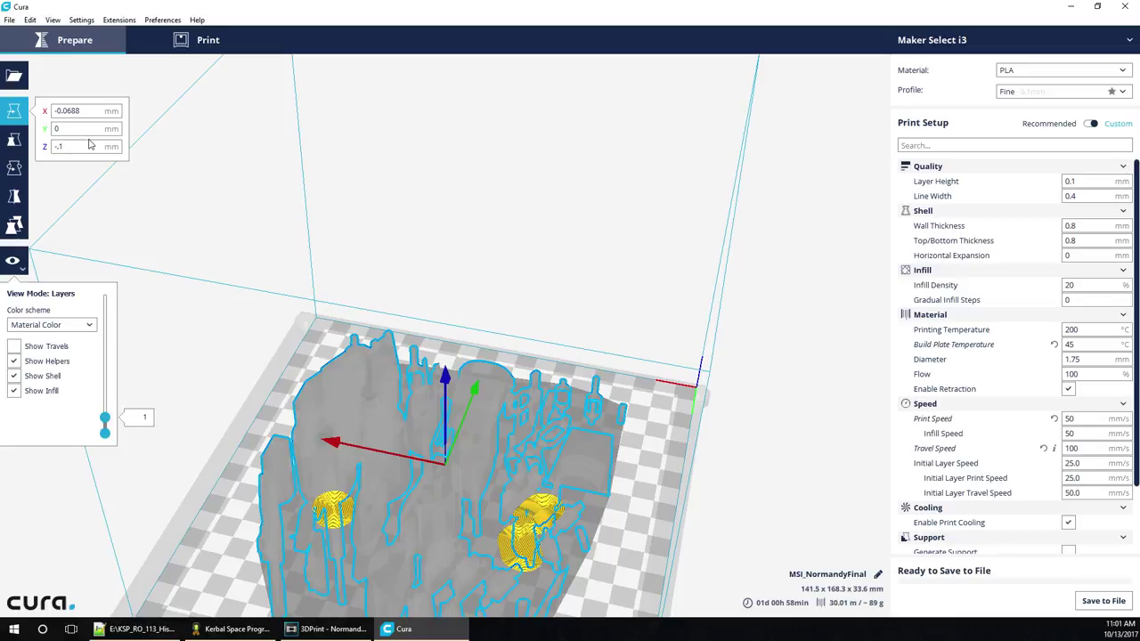
key(Return)
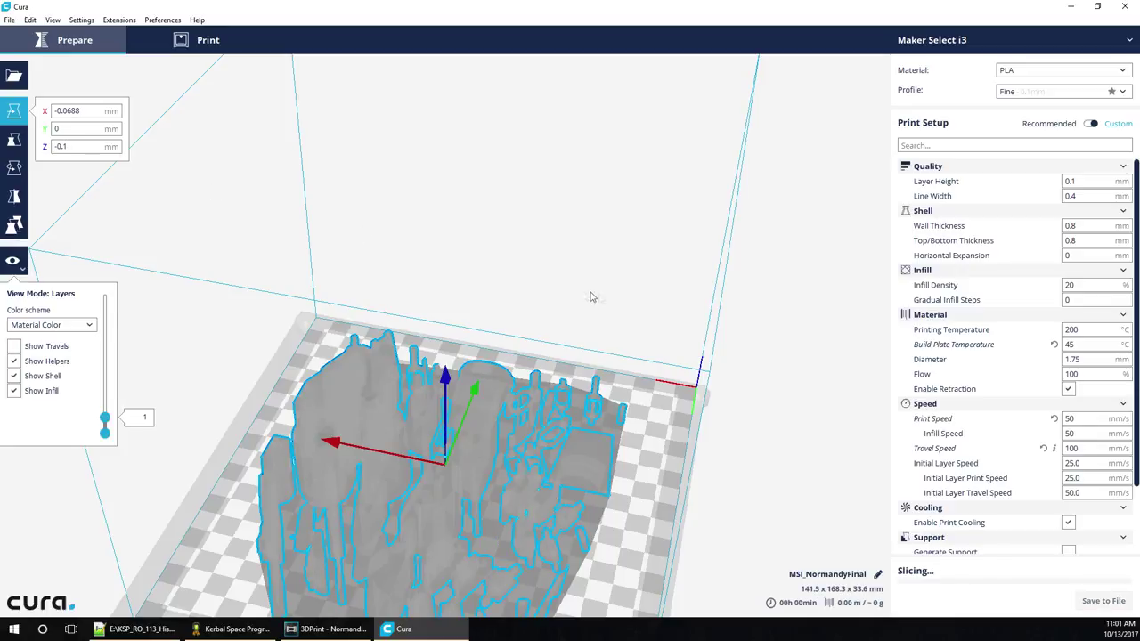
scroll(577, 303, down, 3)
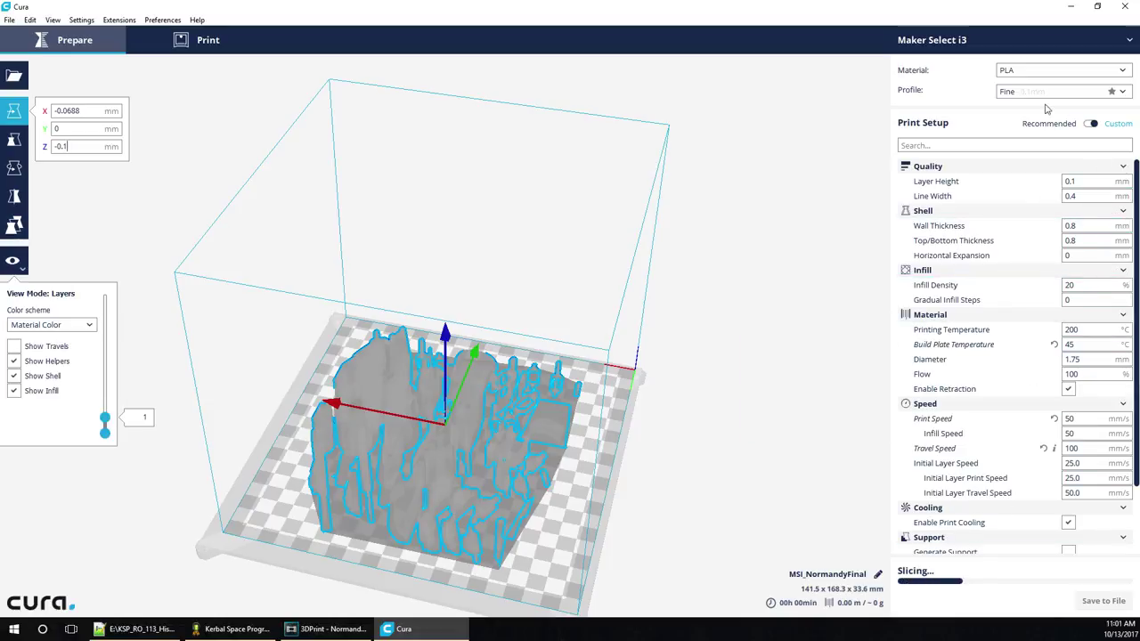
Change the print profile to Low Quality - 0.15mm and keep the customized speed and temperature settings.
click(1112, 92)
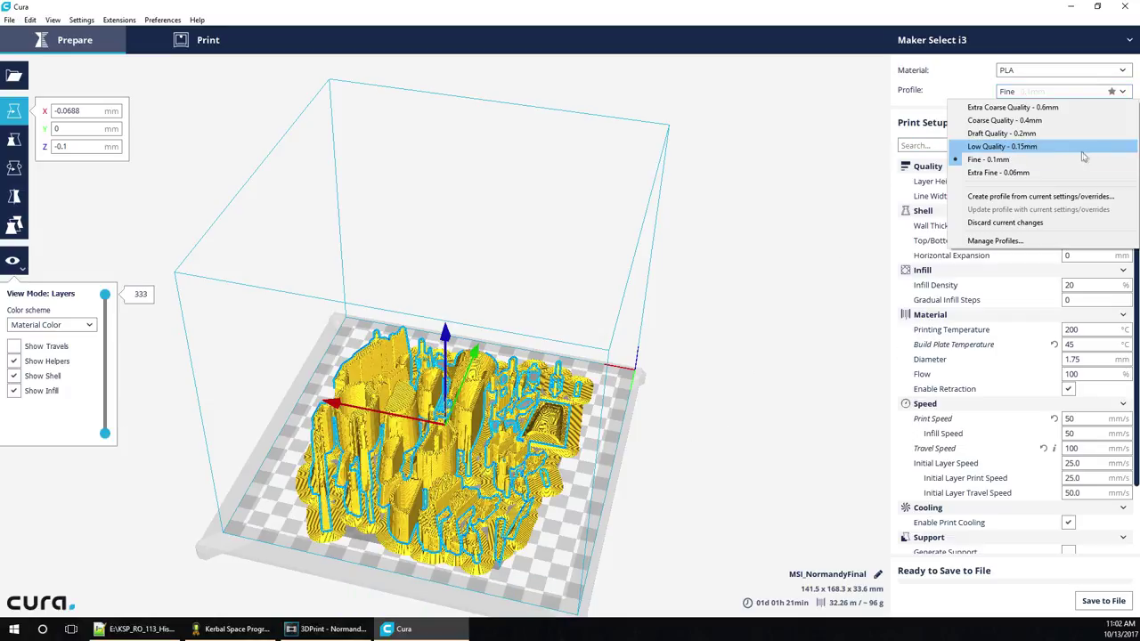
click(980, 147)
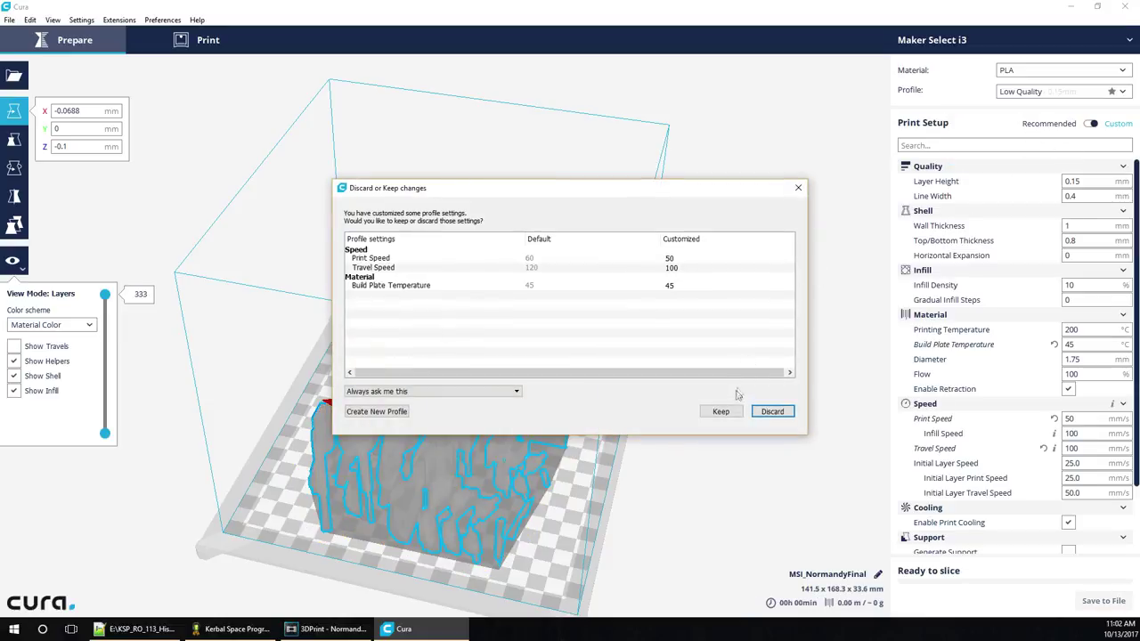
click(721, 412)
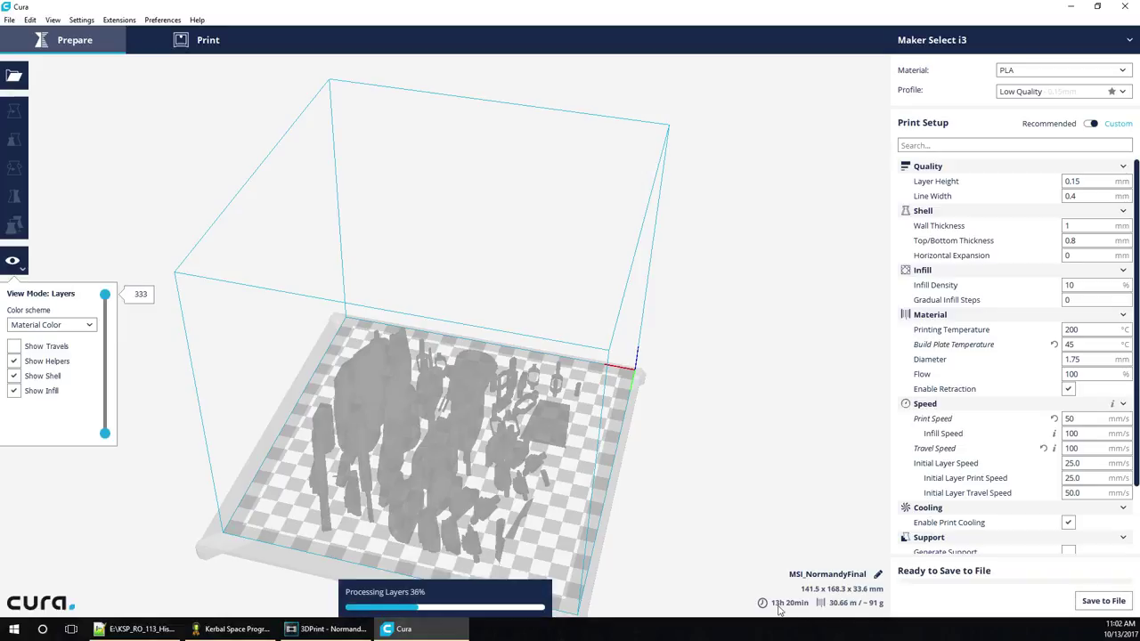
Check the estimated print time and filament use, and review the model's scale values.
mouse_move(777, 609)
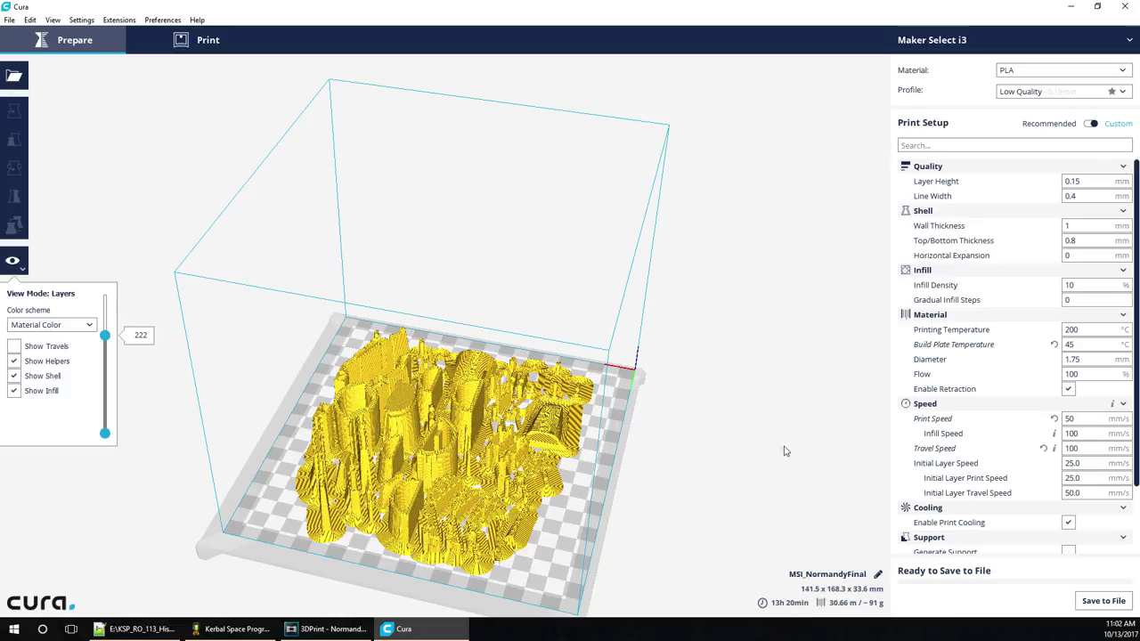
right_drag(768, 456, 727, 451)
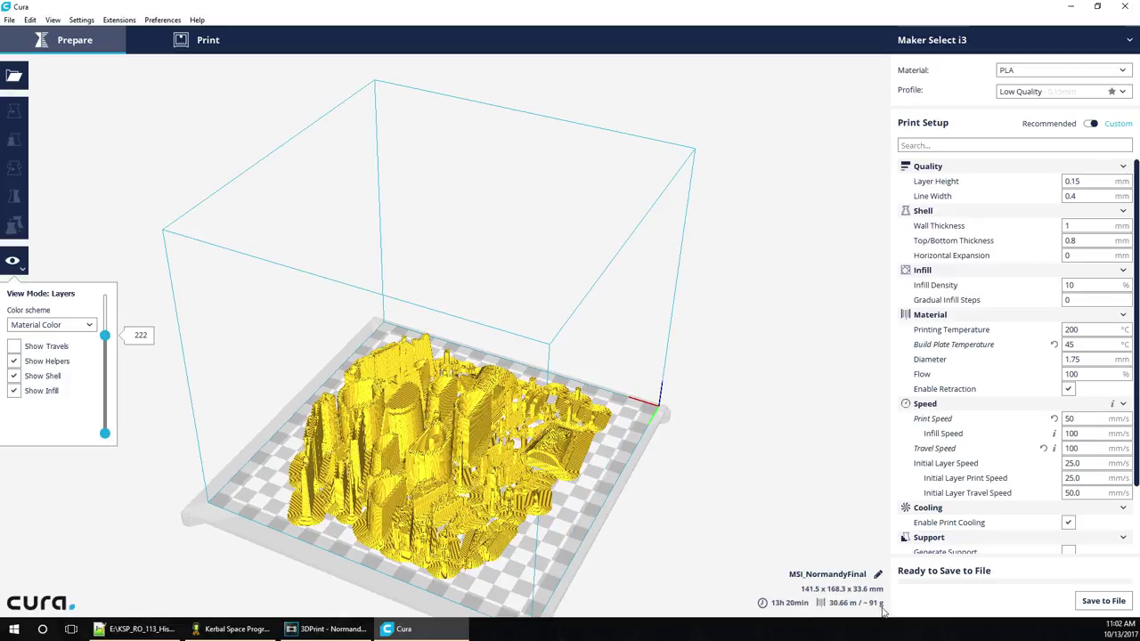
right_drag(771, 390, 711, 449)
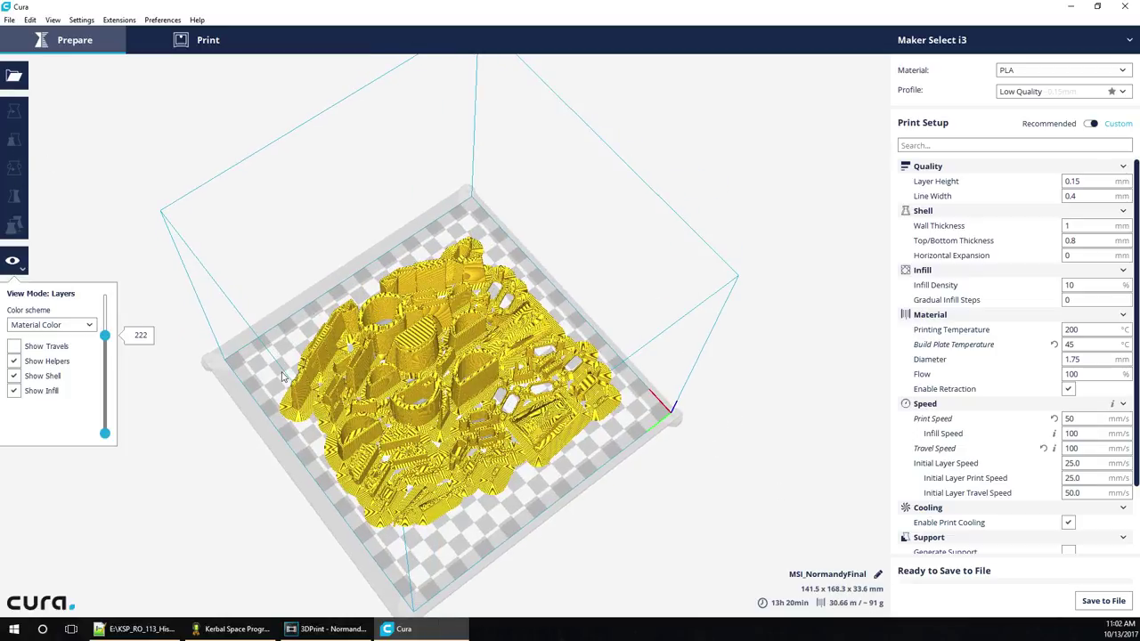
click(384, 375)
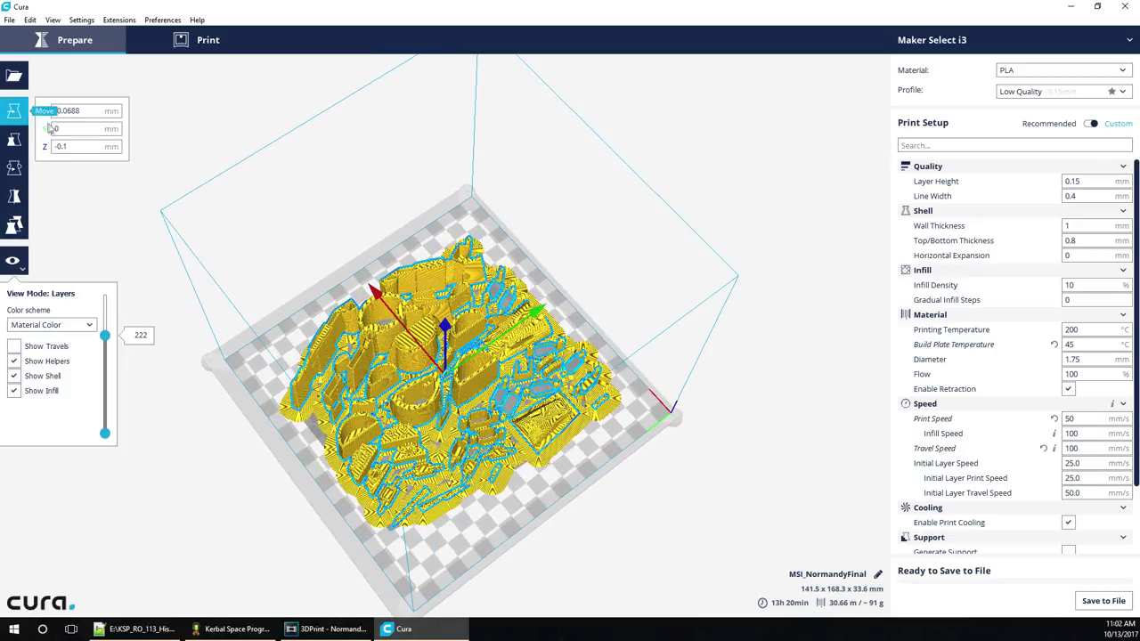
click(15, 140)
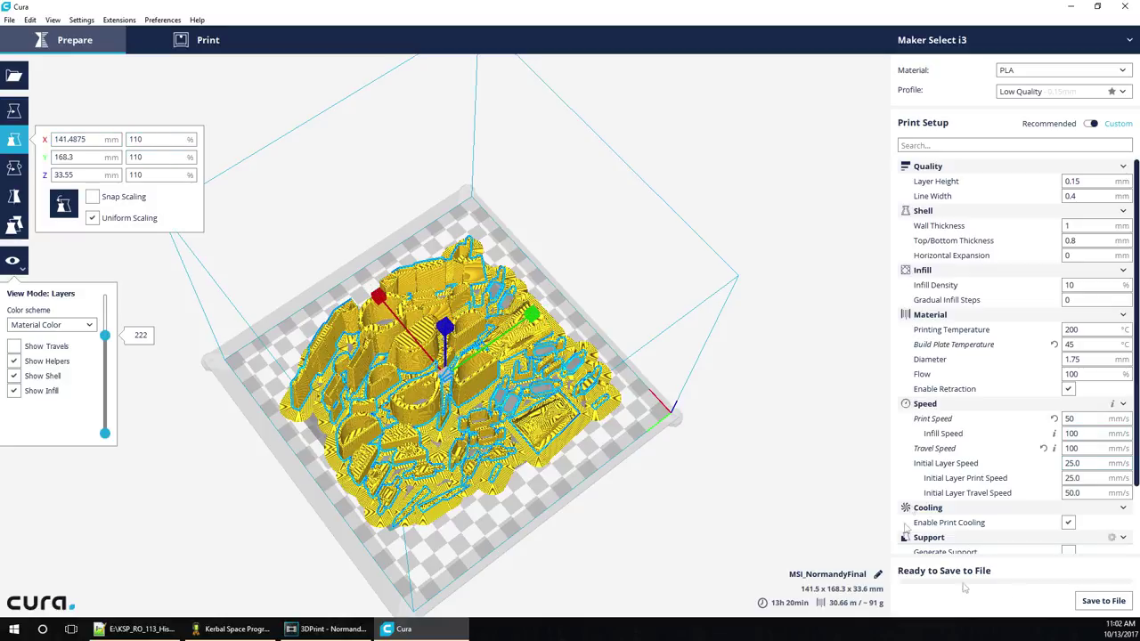
right_drag(711, 477, 783, 460)
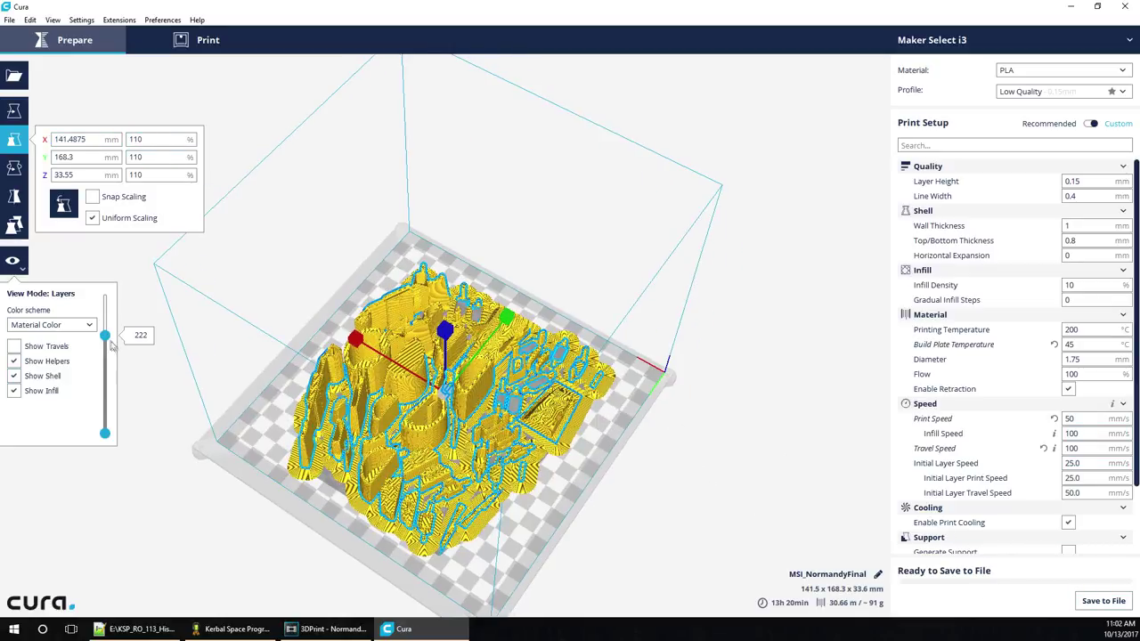
Reduce the layer preview to layer 1 and examine the brim and part outlines up close.
drag(105, 336, 99, 457)
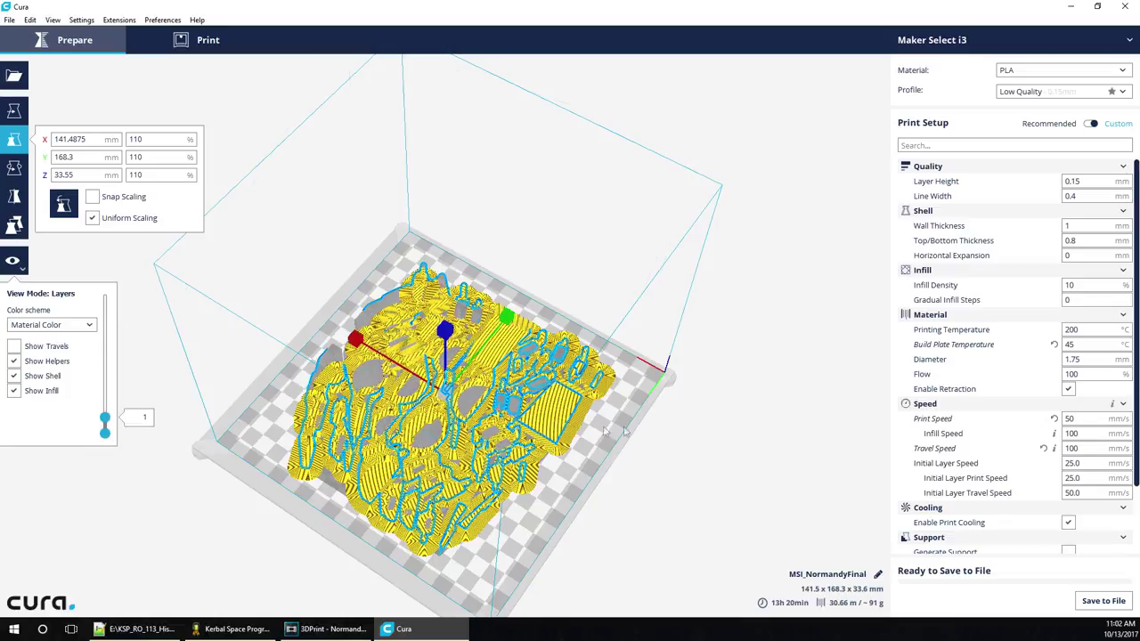
right_drag(623, 431, 639, 453)
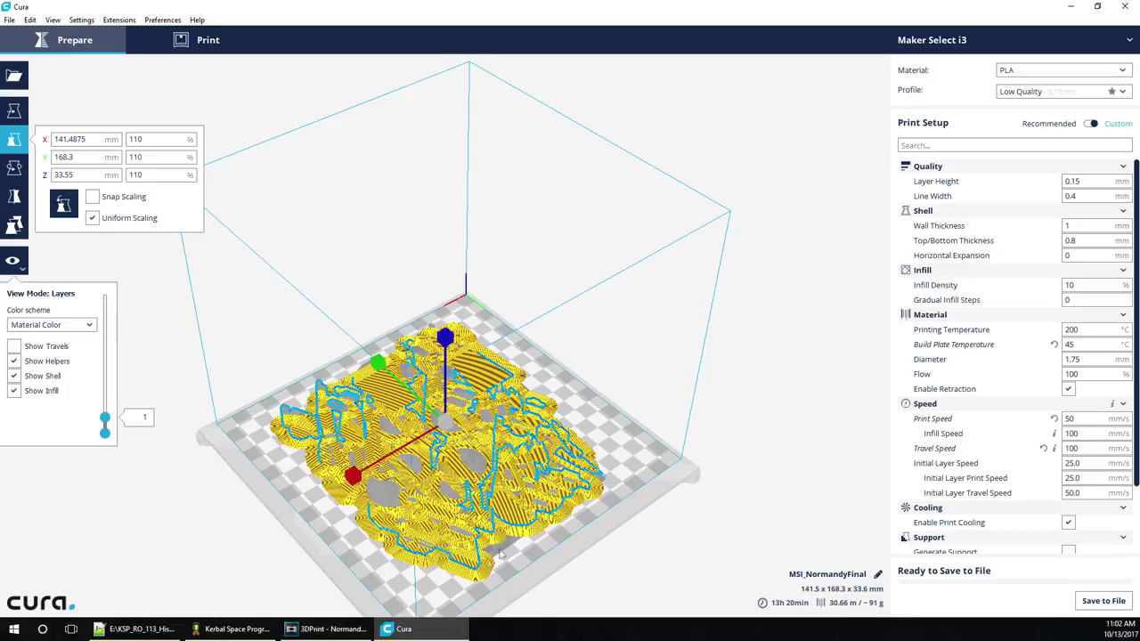
right_drag(380, 339, 515, 543)
scroll(515, 537, up, 3)
scroll(515, 532, up, 2)
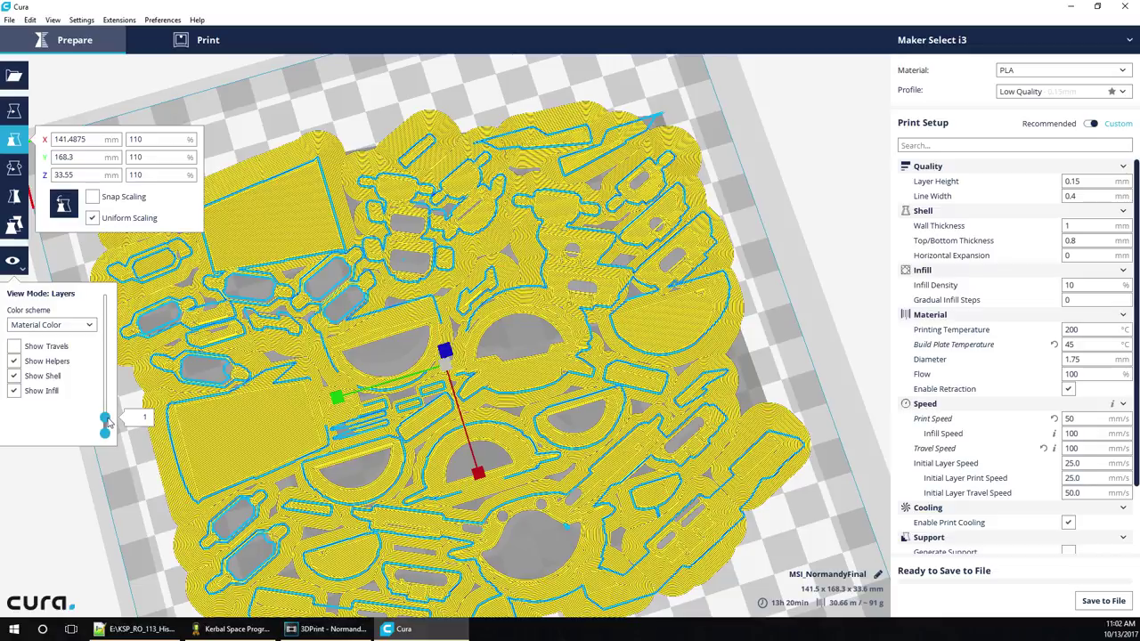
Raise the layer preview to layer 206 and inspect the sliced parts from several angles.
drag(106, 403, 105, 303)
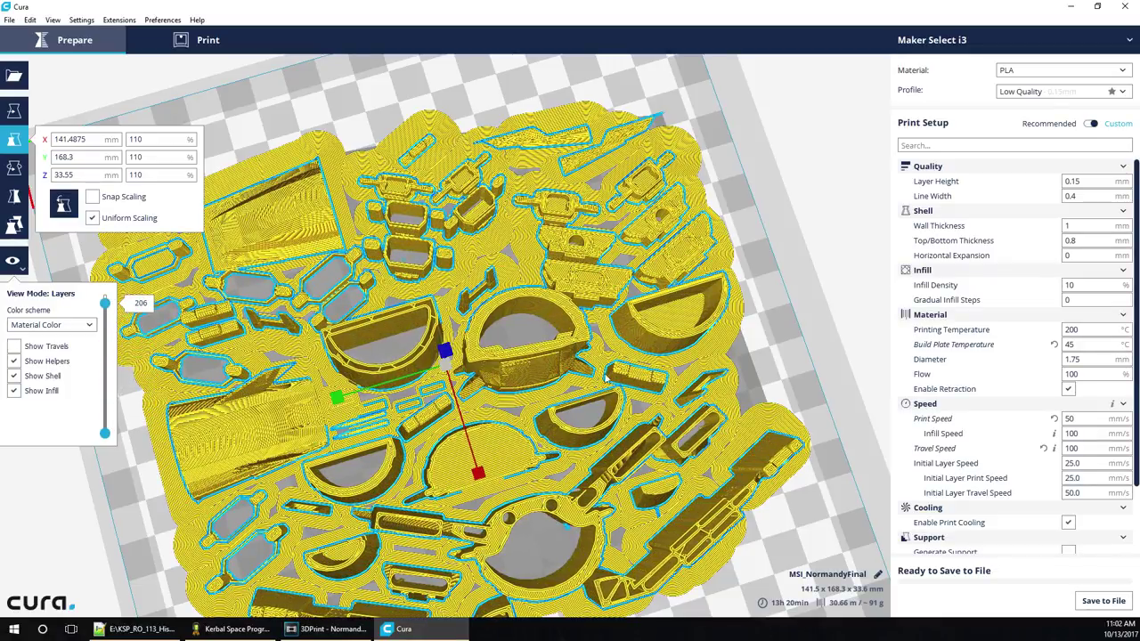
right_drag(570, 374, 491, 394)
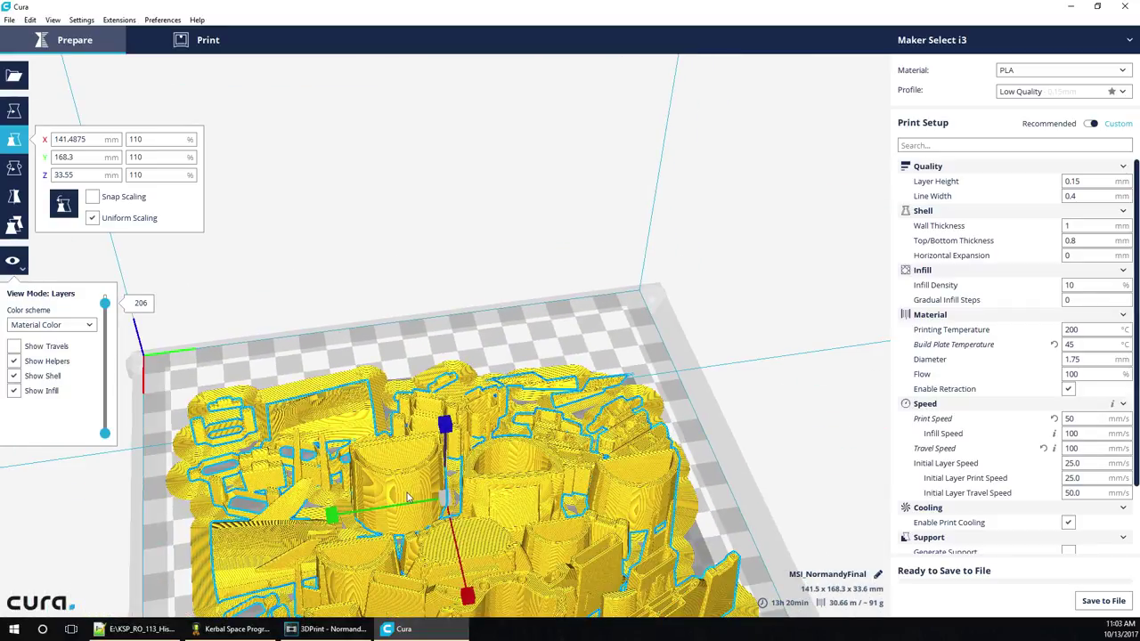
right_drag(407, 497, 303, 506)
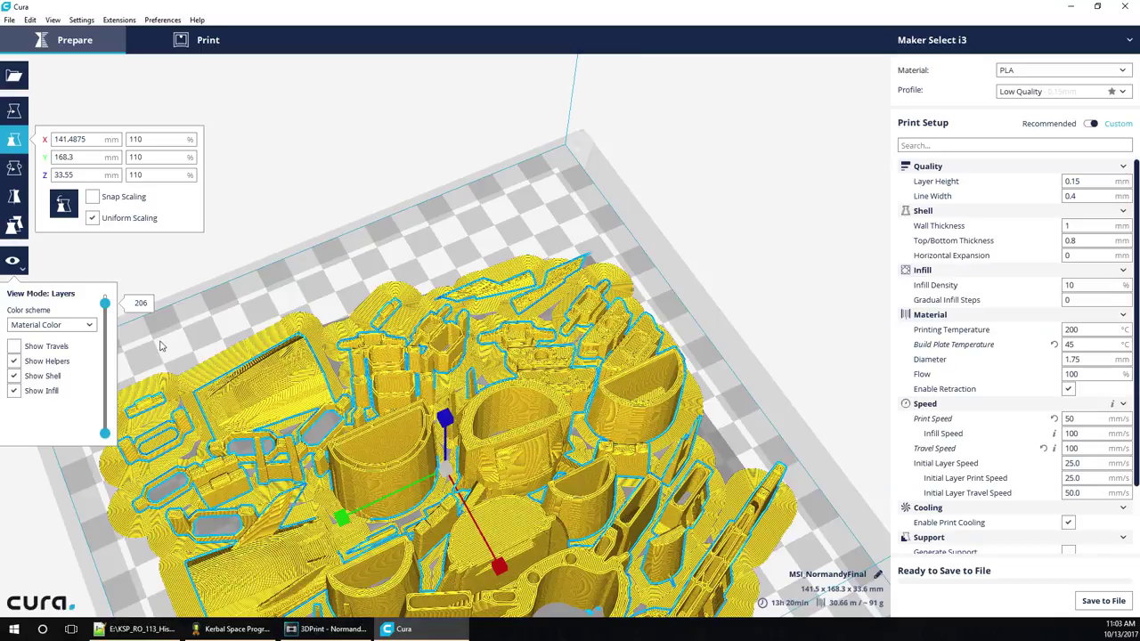
Switch the model display back to Solid and inspect the parts on the build plate.
click(13, 260)
click(22, 287)
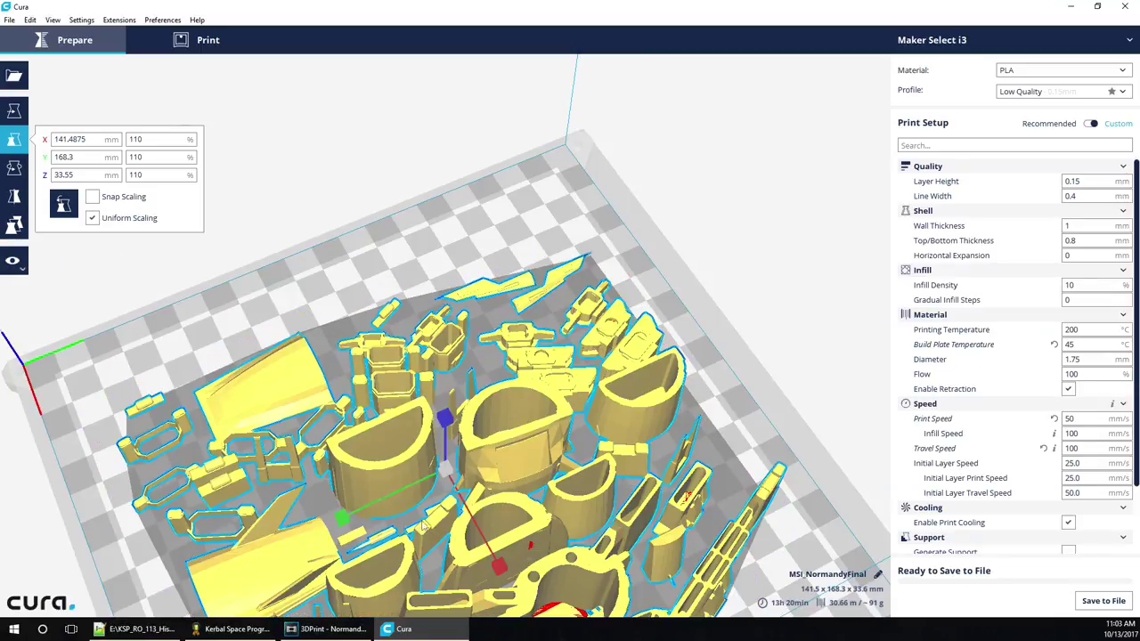
right_drag(375, 499, 343, 514)
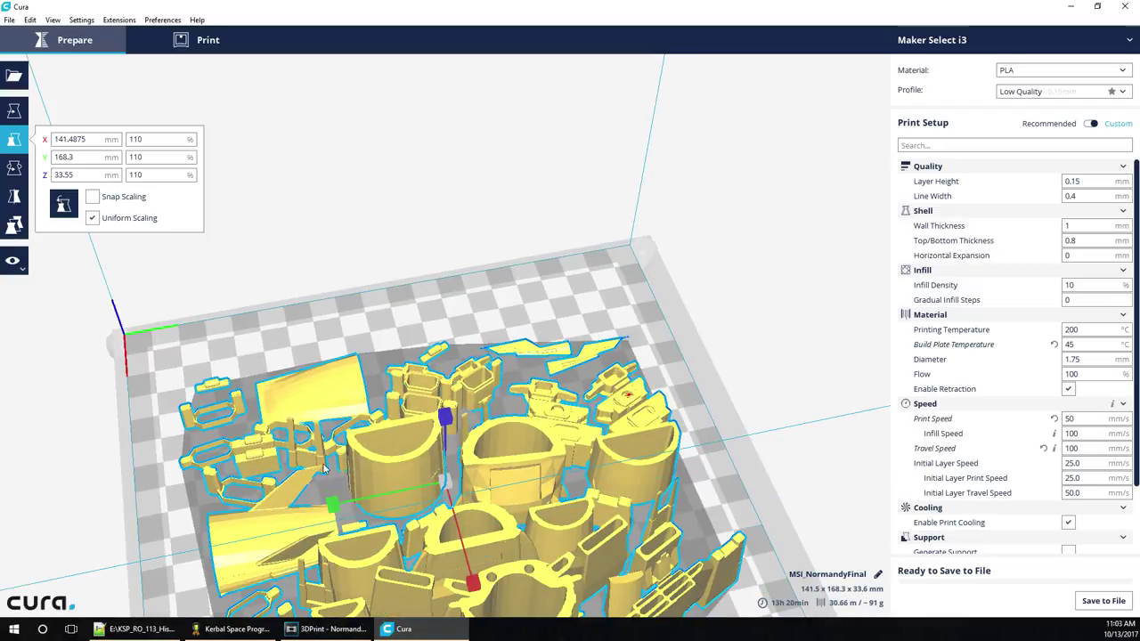
Switch the model display to Layers and raise the layer preview's upper limit to layer 222.
click(12, 260)
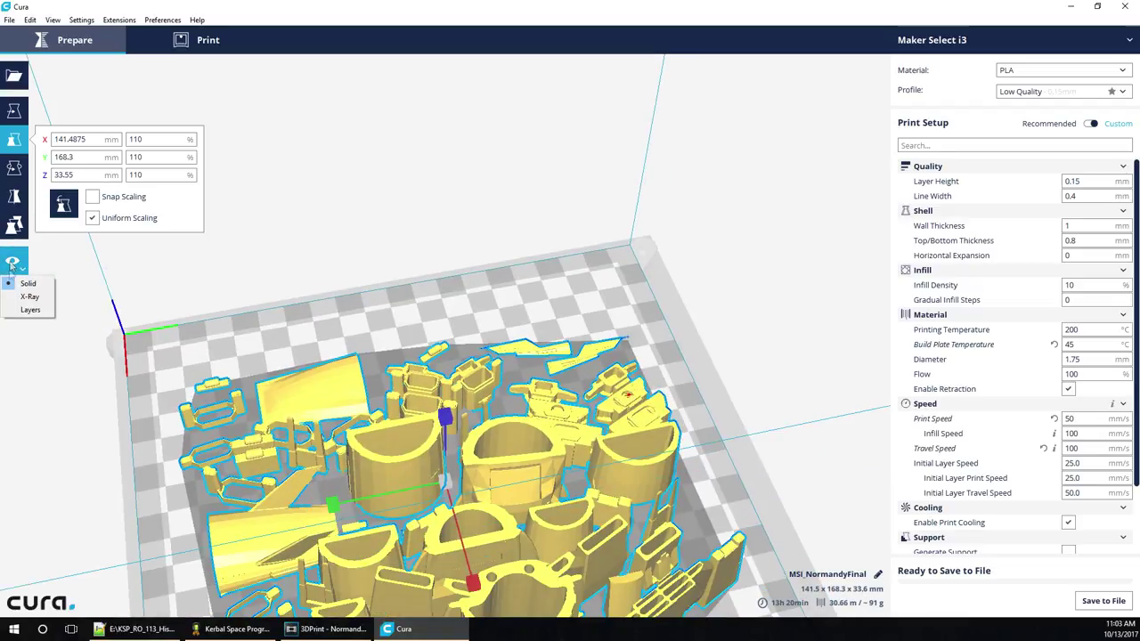
click(28, 310)
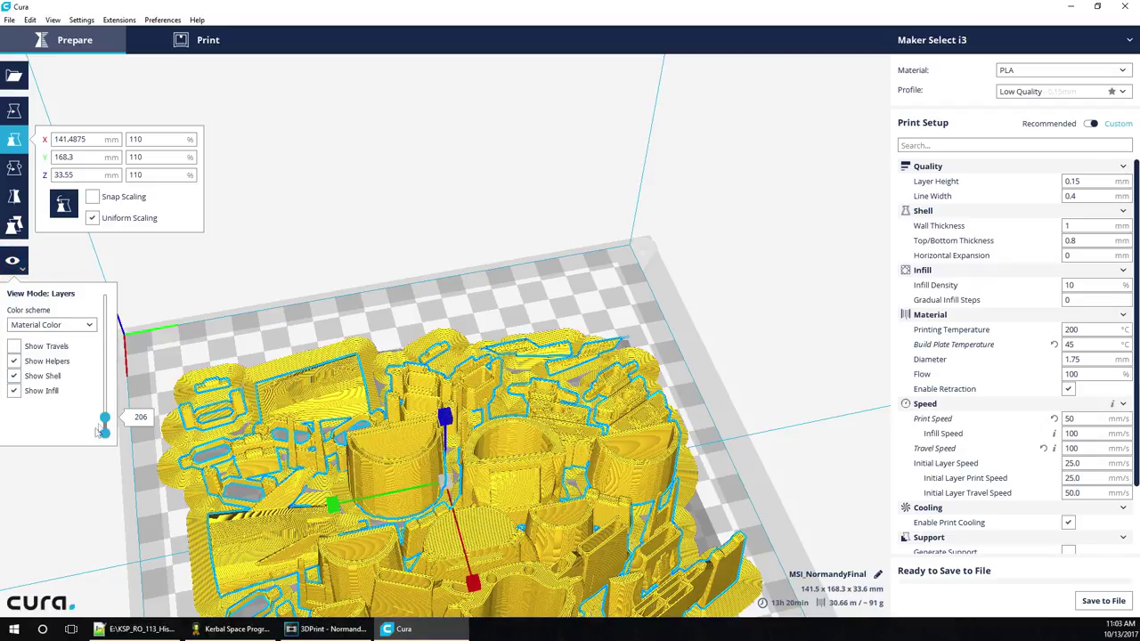
drag(105, 416, 114, 294)
right_drag(182, 368, 240, 388)
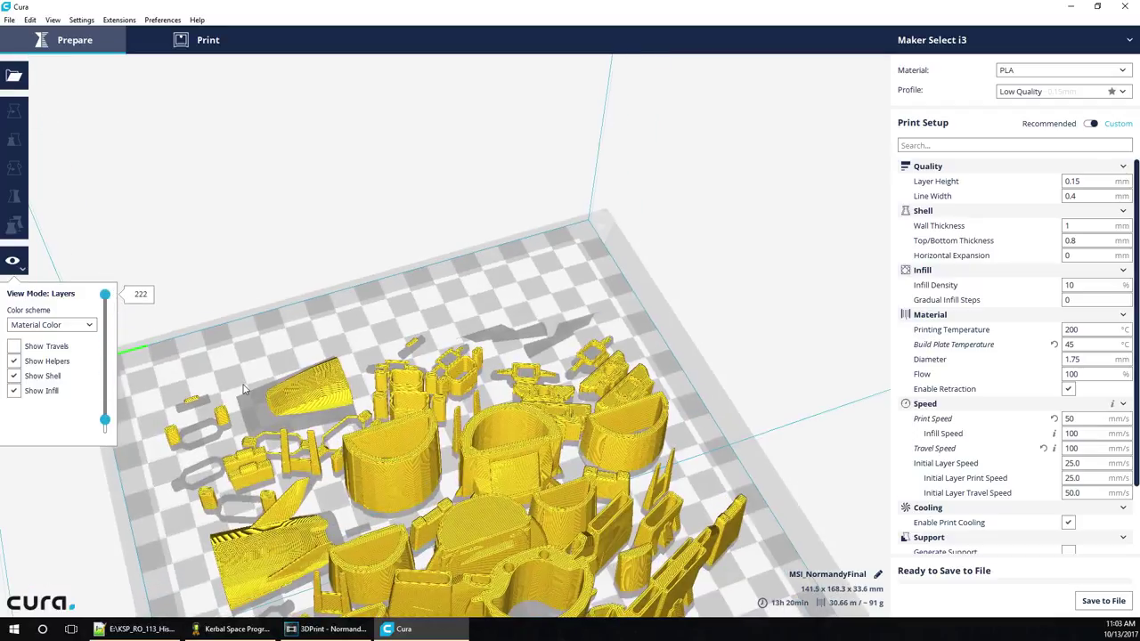
Raise the layer preview's lower limit to layer 90 and inspect the remaining upper parts from a low angle.
drag(105, 420, 104, 384)
right_drag(405, 392, 397, 356)
right_drag(353, 520, 748, 383)
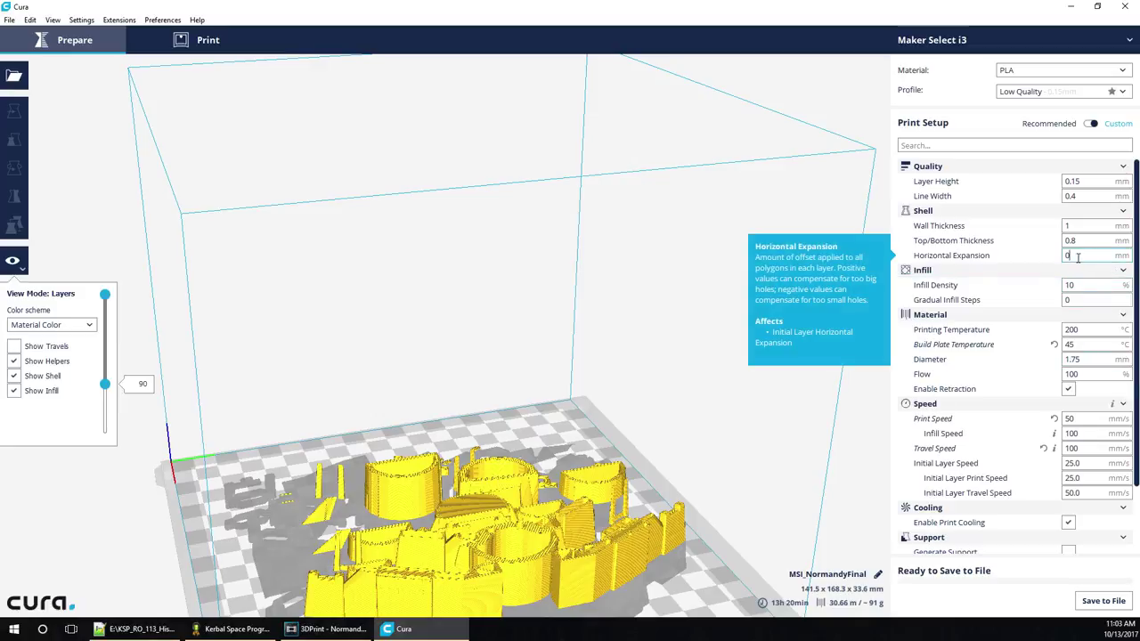
Set the Horizontal Expansion of the shell to 0.1 mm.
text(.1)
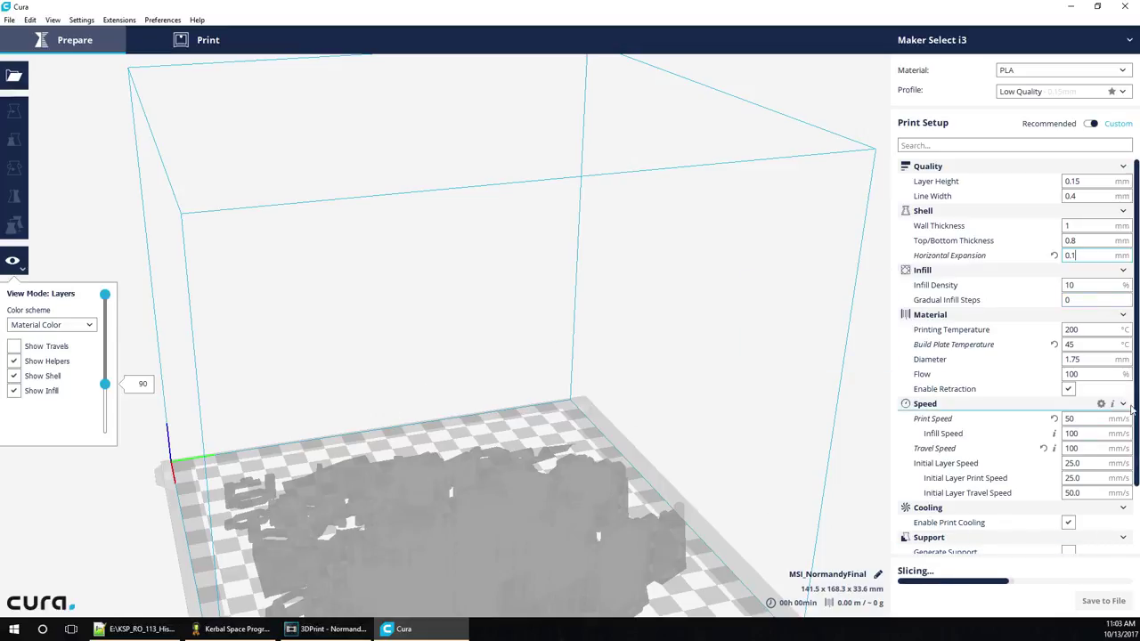
mouse_move(1103, 329)
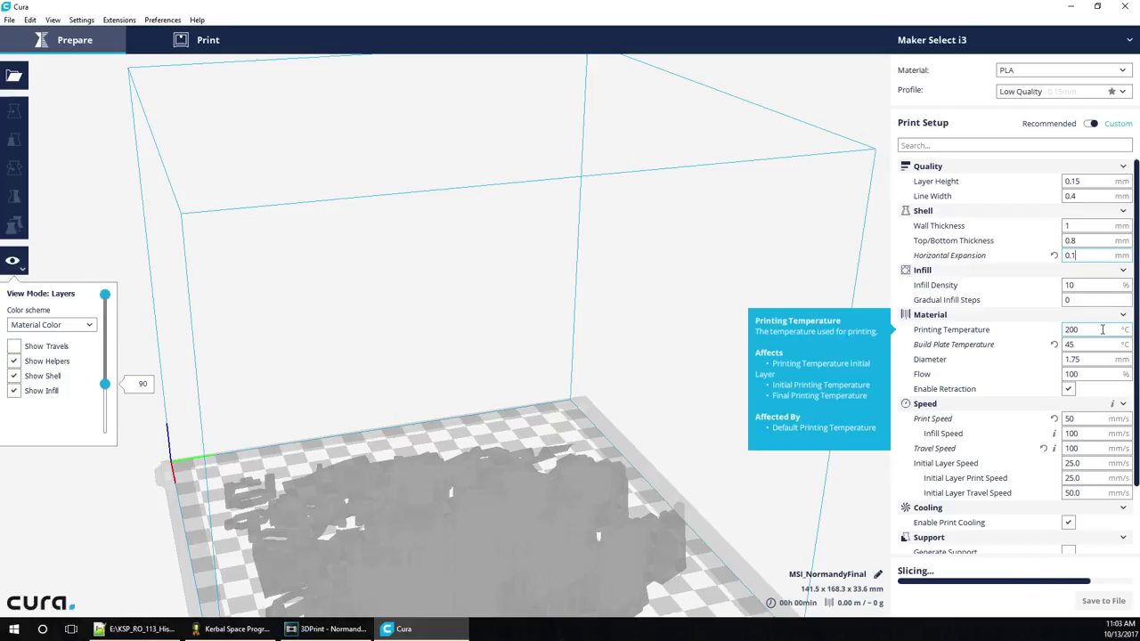
Browse the Setting Visibility list from the Shell options to the acceleration options, and leave the Shell category expanded.
click(1111, 214)
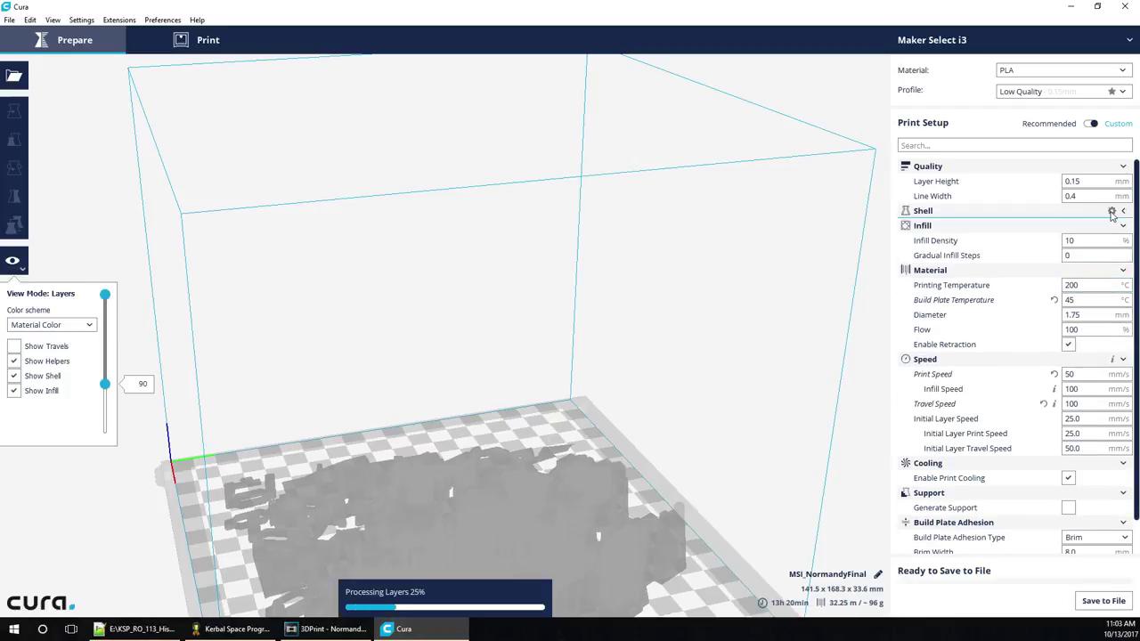
click(1112, 212)
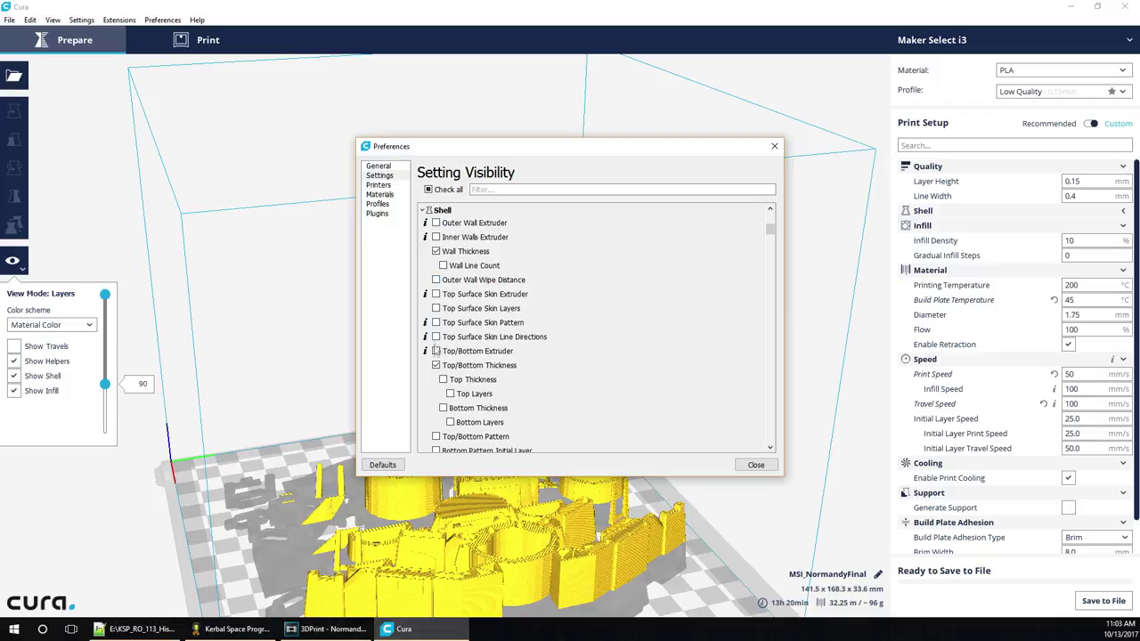
drag(770, 230, 773, 303)
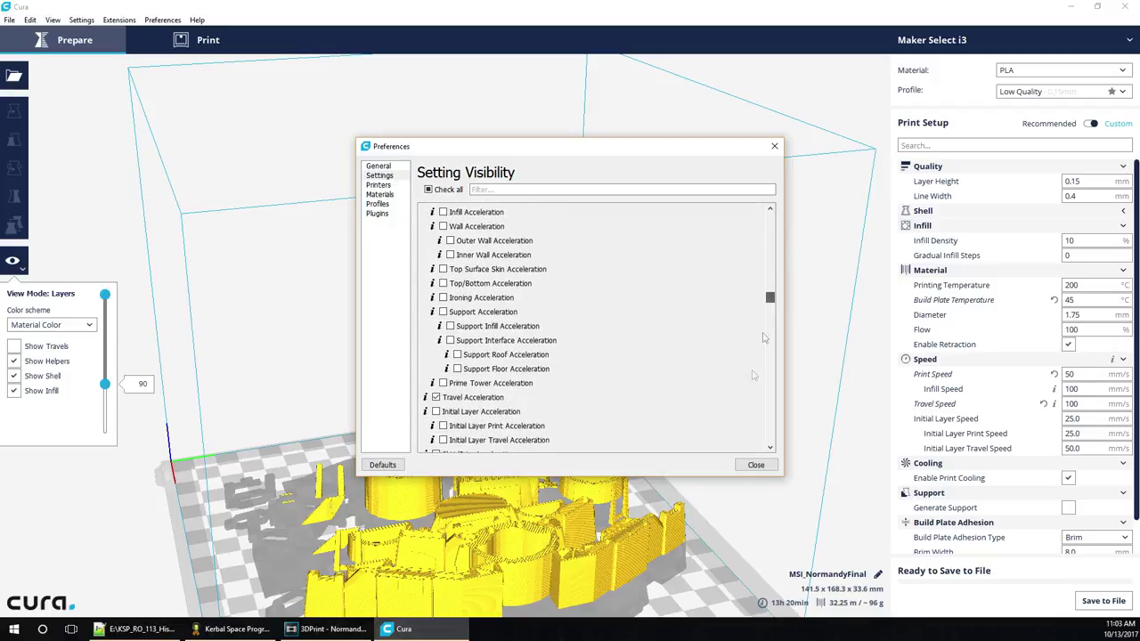
click(755, 465)
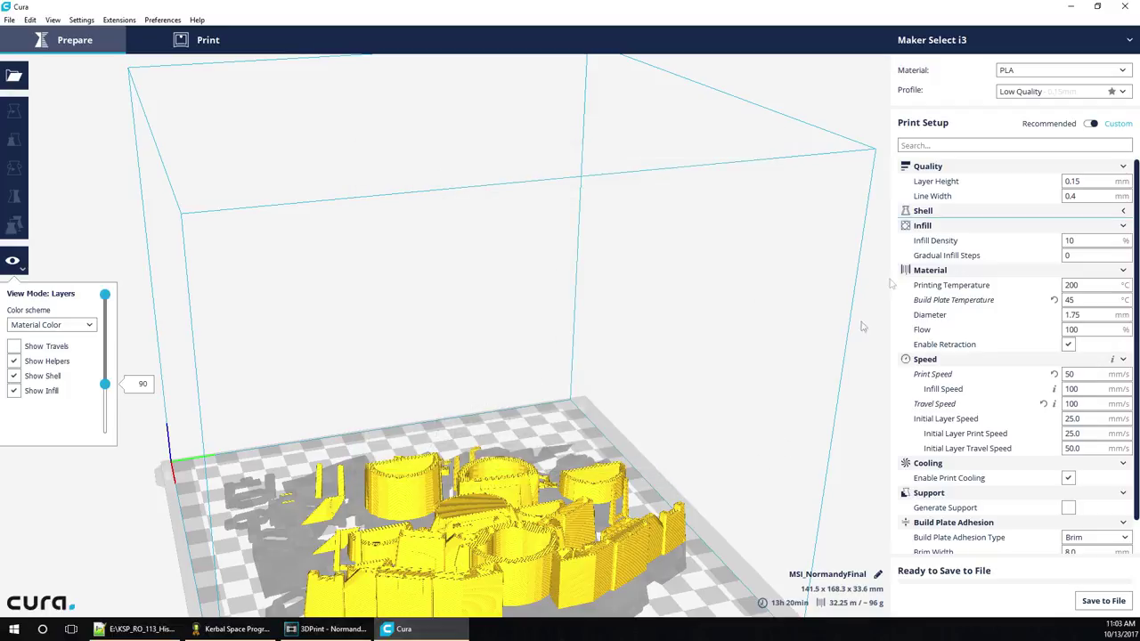
click(1124, 211)
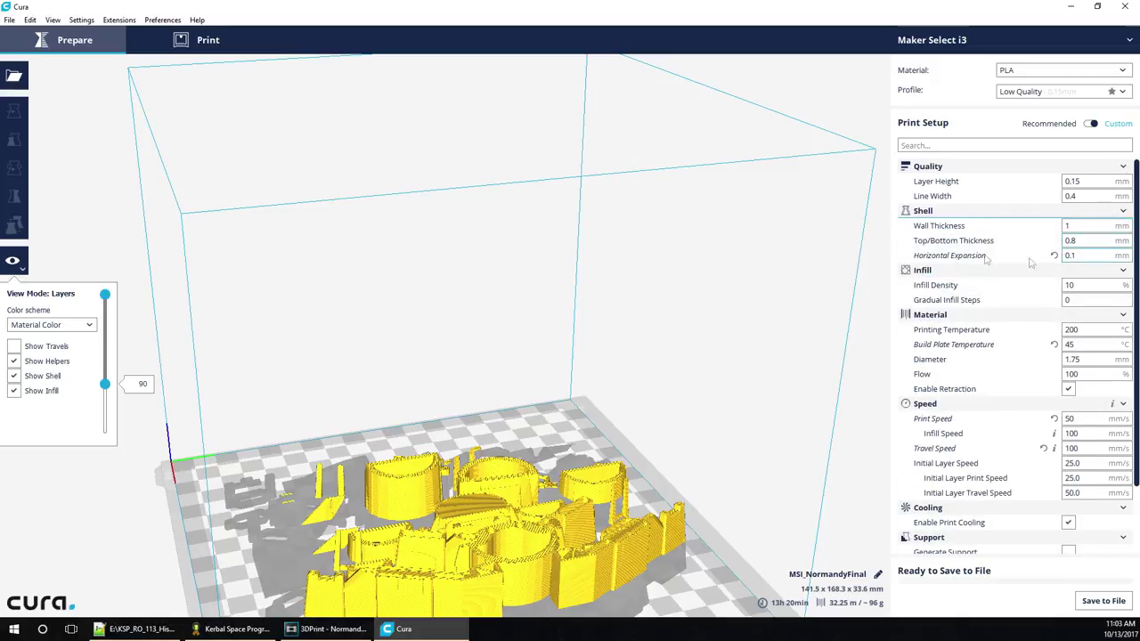
Lower the layer preview's lower limit to layer 1 and view the whole sliced plate from above.
right_drag(641, 357, 252, 438)
scroll(617, 419, down, 3)
drag(105, 384, 105, 435)
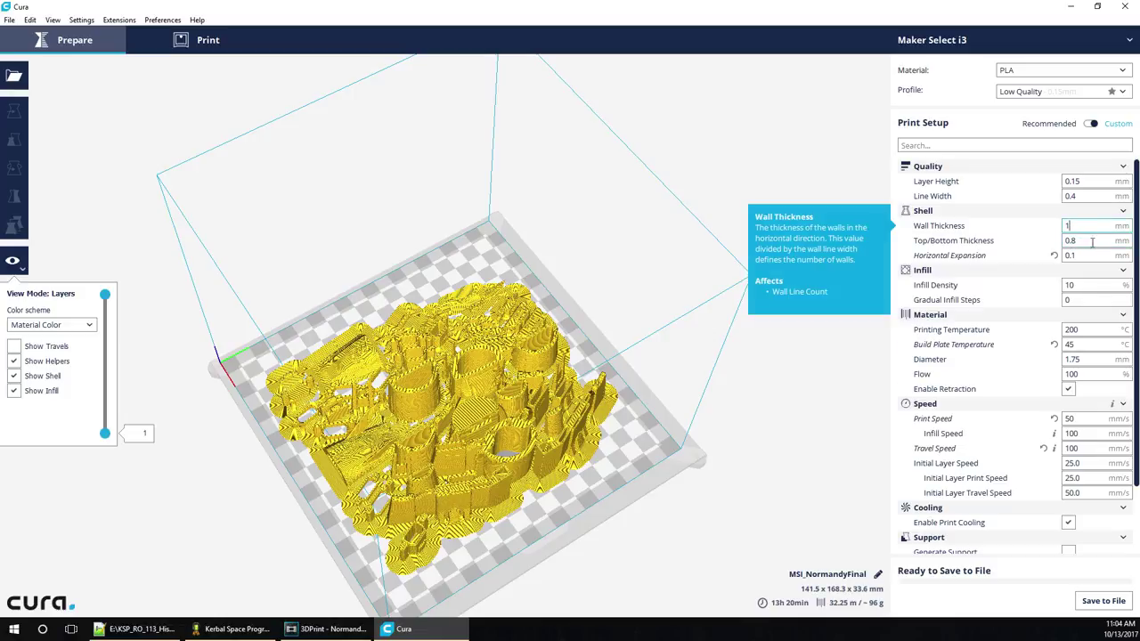
Review the wall, infill, material and speed settings along with the estimated filament use.
scroll(1088, 254, down, 1)
click(1084, 244)
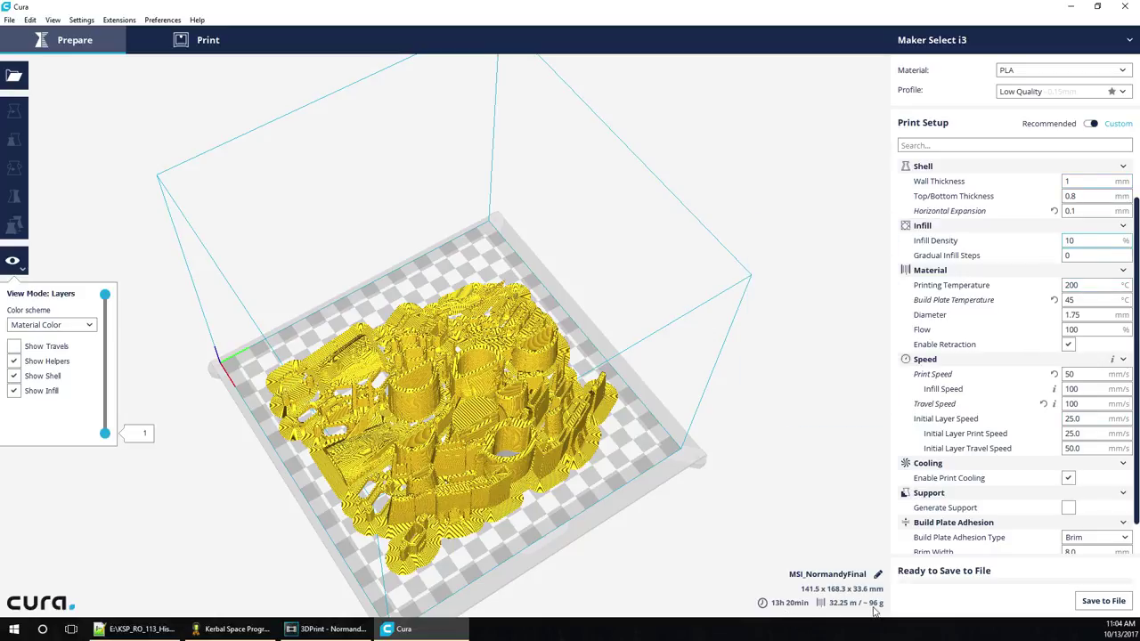
click(1093, 301)
scroll(1124, 343, down, 2)
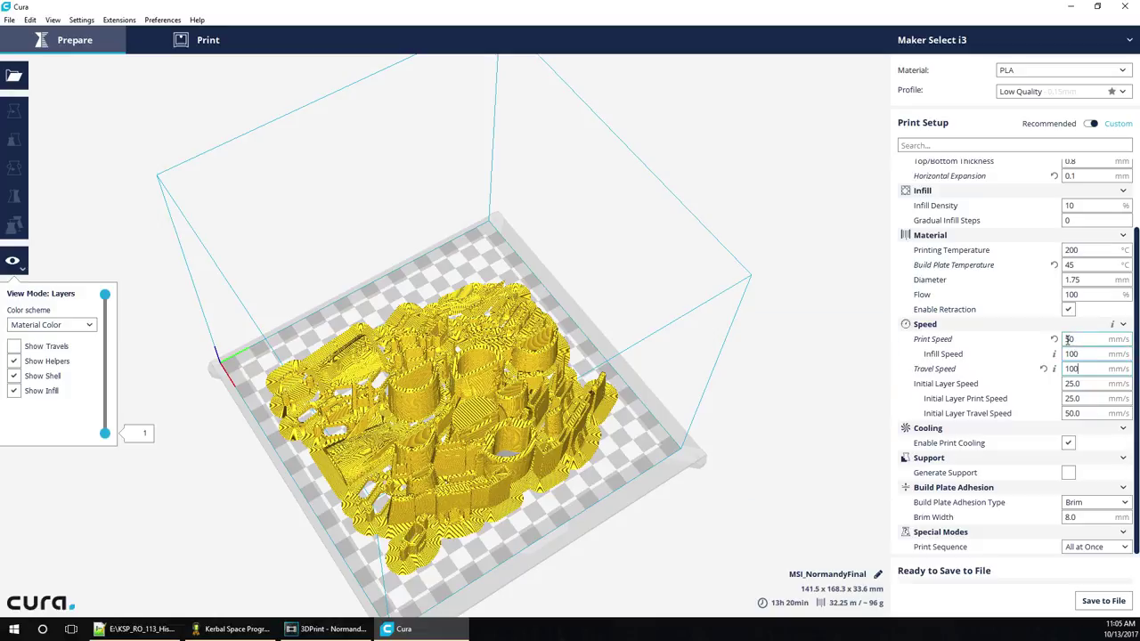
click(1076, 368)
Load the model file BSGRaiderHD-v4_fixed.stl from the 3D Print Files folder.
click(9, 20)
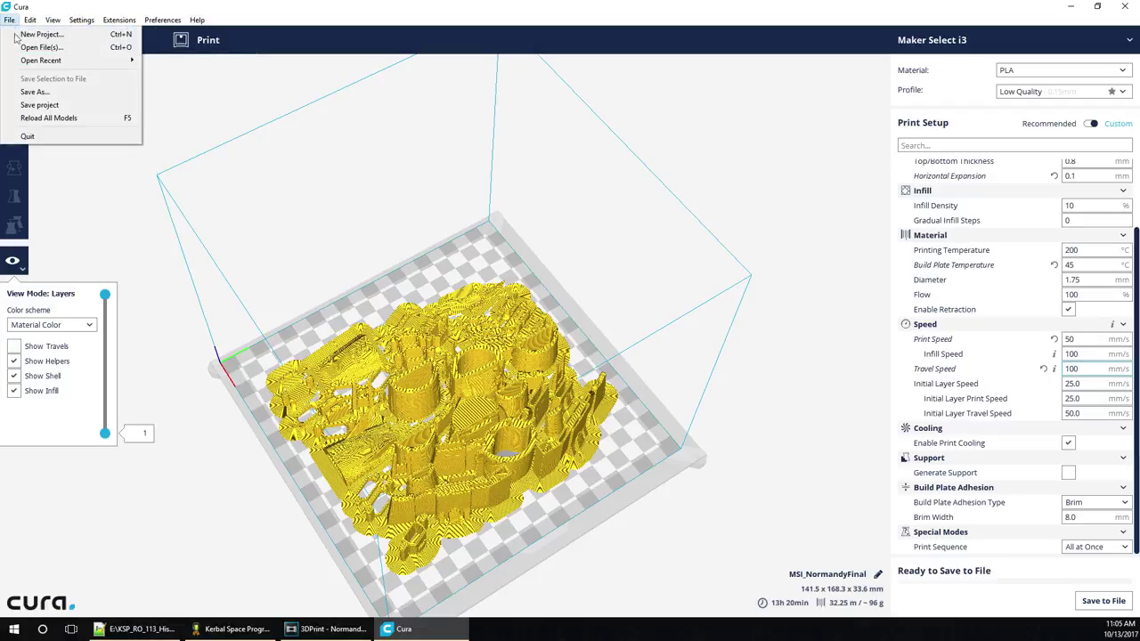
click(35, 43)
drag(560, 105, 556, 154)
click(141, 183)
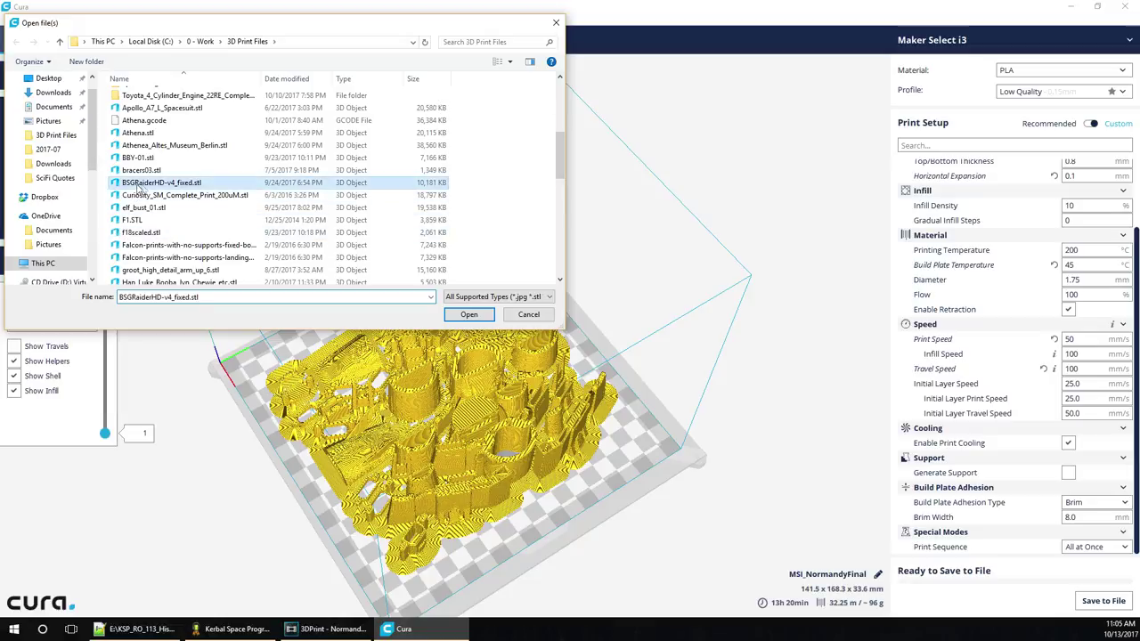
click(469, 315)
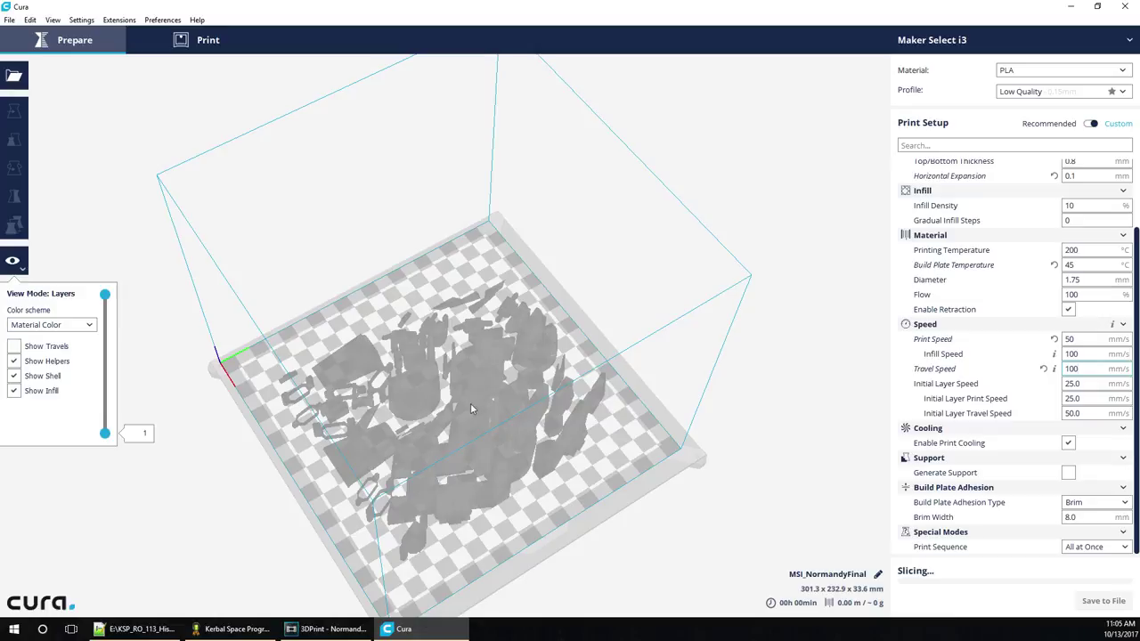
Delete the MSI_NormandyFinal model from the build plate.
click(472, 408)
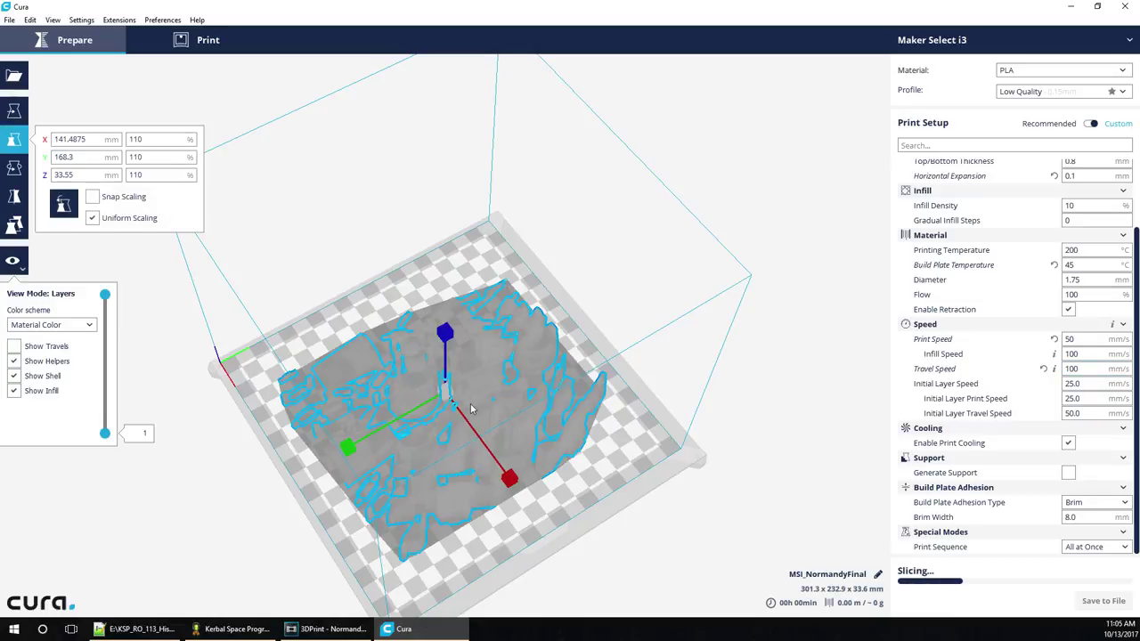
key(Delete)
Move the raider model onto the middle of the build plate, at about X 4 mm and Y -3.5 mm.
scroll(583, 420, down, 5)
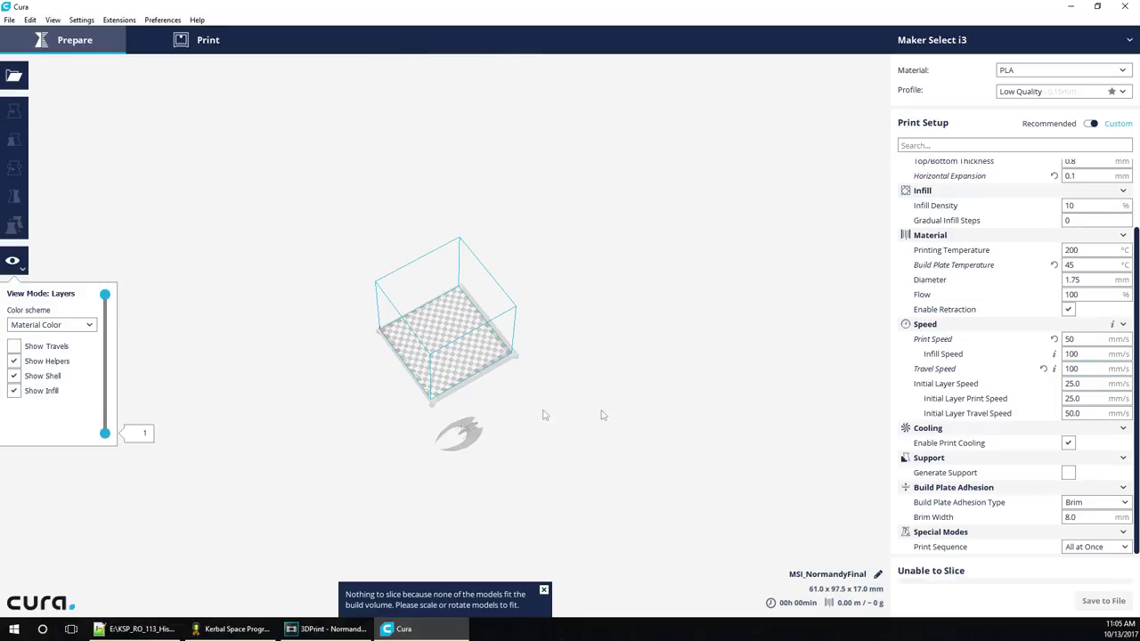
click(443, 435)
click(14, 109)
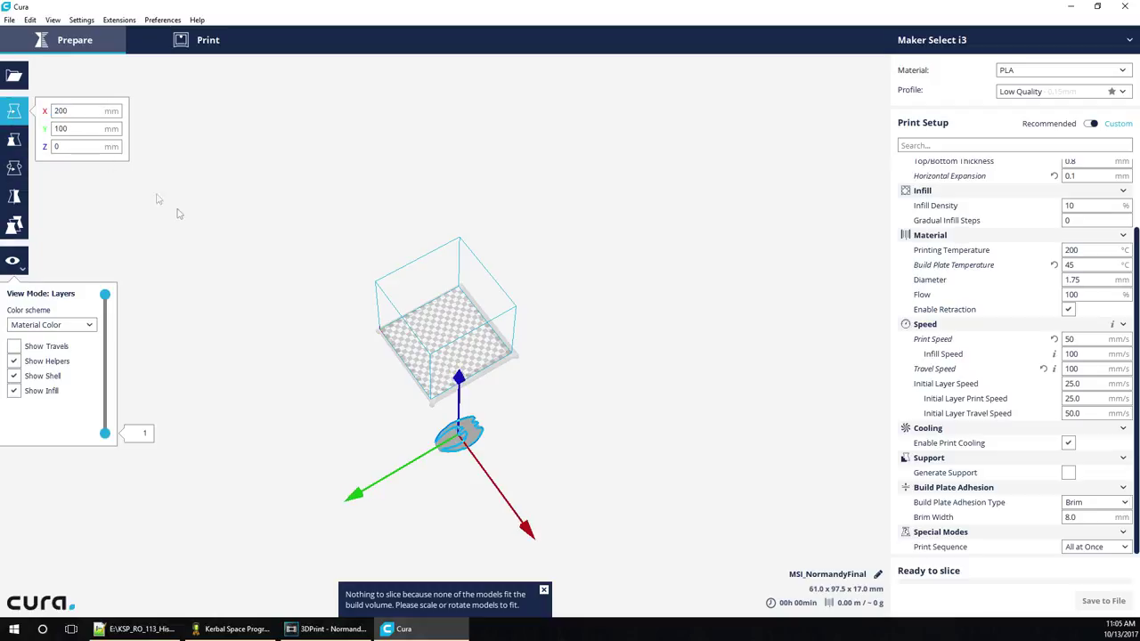
drag(533, 532, 481, 441)
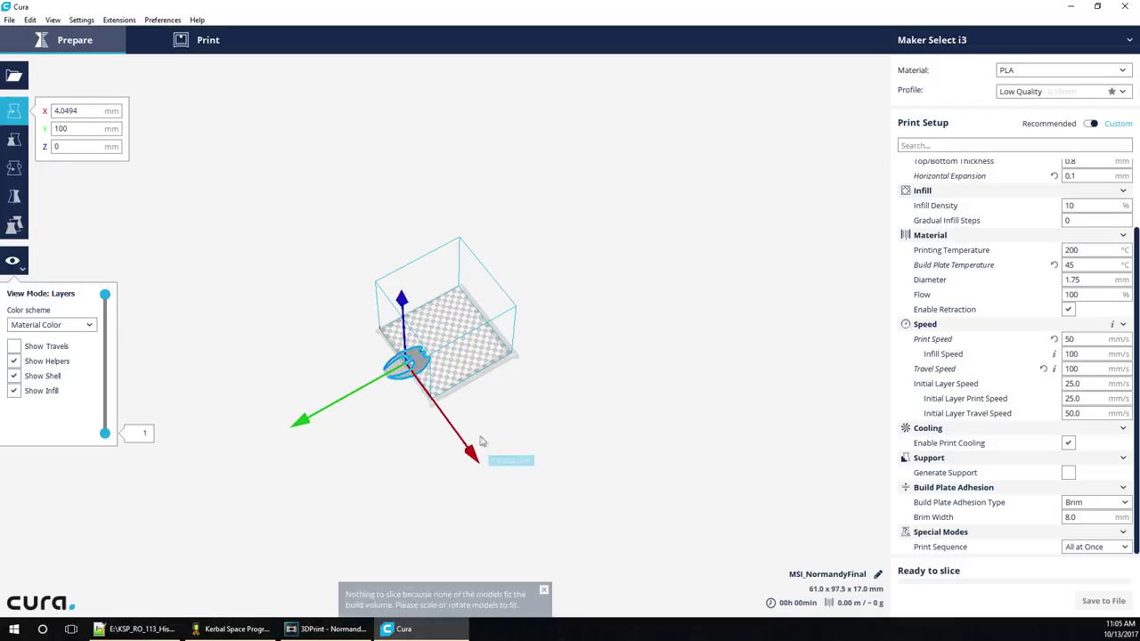
click(319, 421)
click(400, 374)
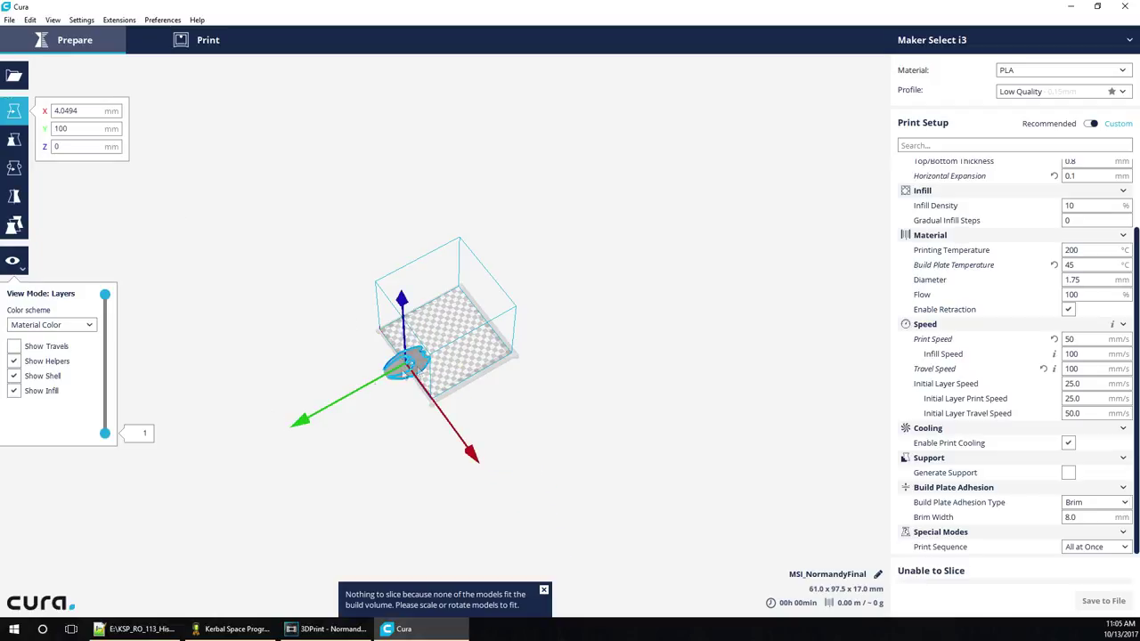
drag(312, 428, 400, 415)
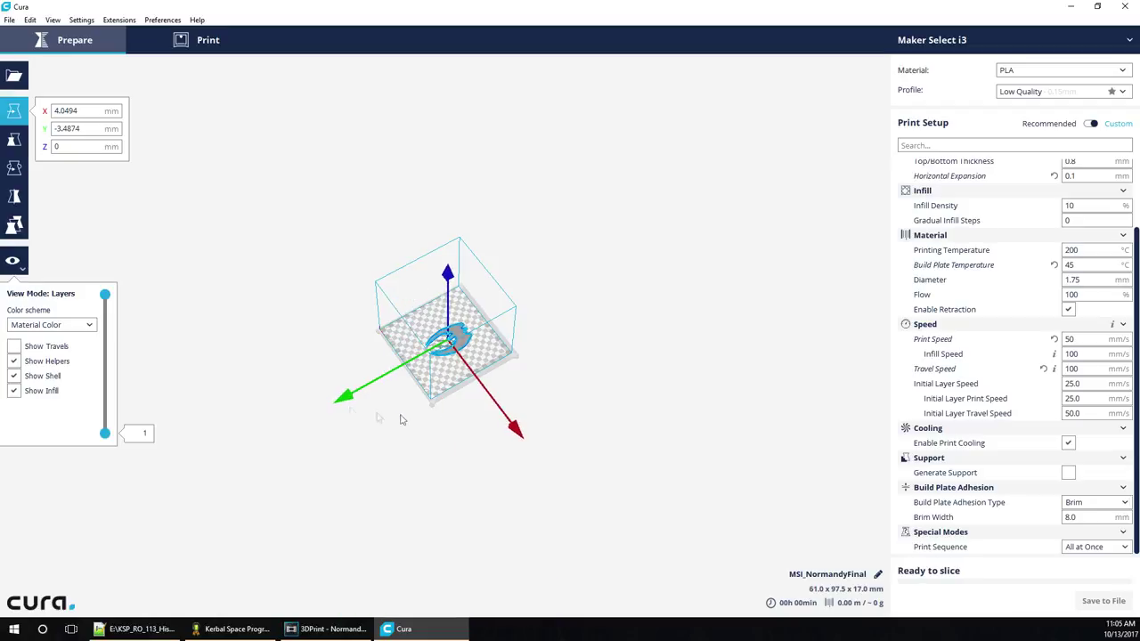
Inspect the sliced raider model from above and at plate level to examine its overhangs.
scroll(503, 449, up, 6)
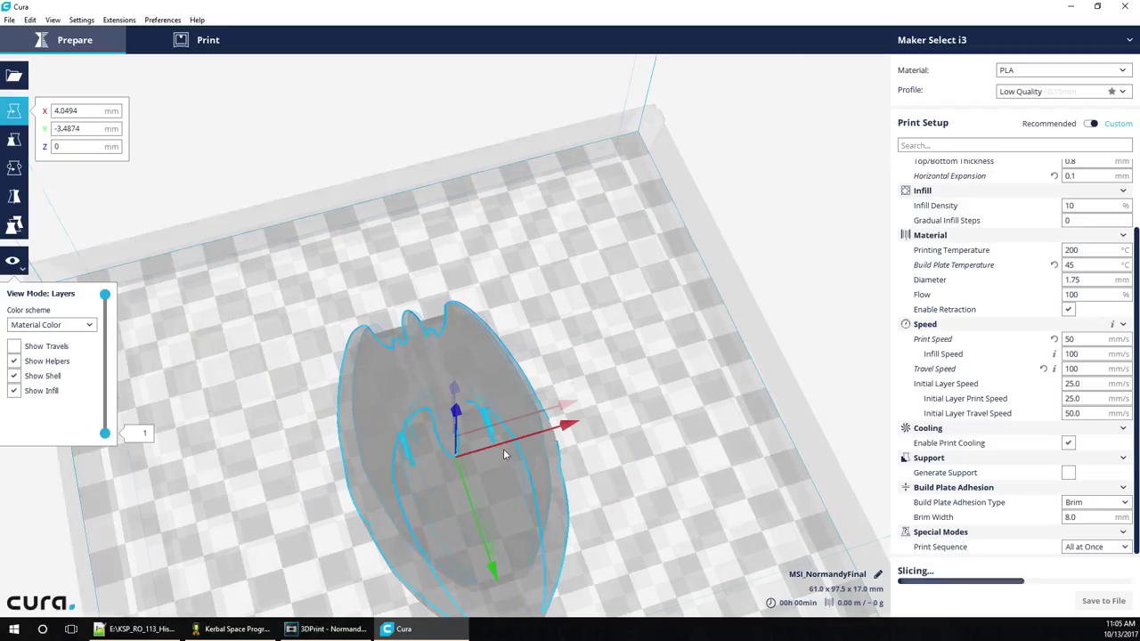
right_drag(503, 449, 491, 483)
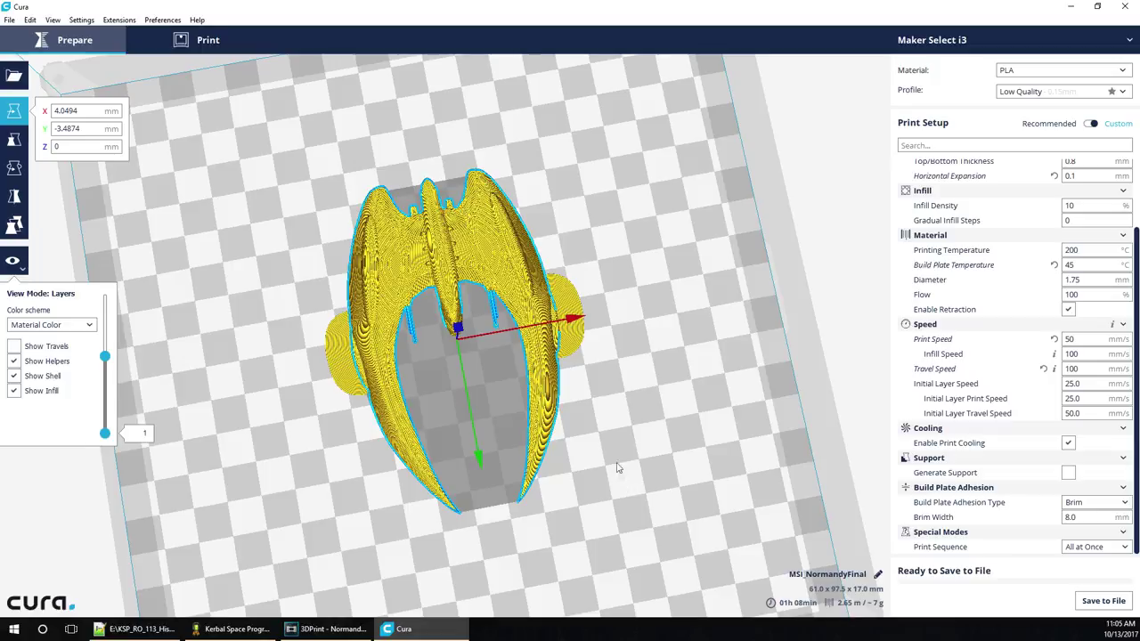
scroll(615, 468, down, 5)
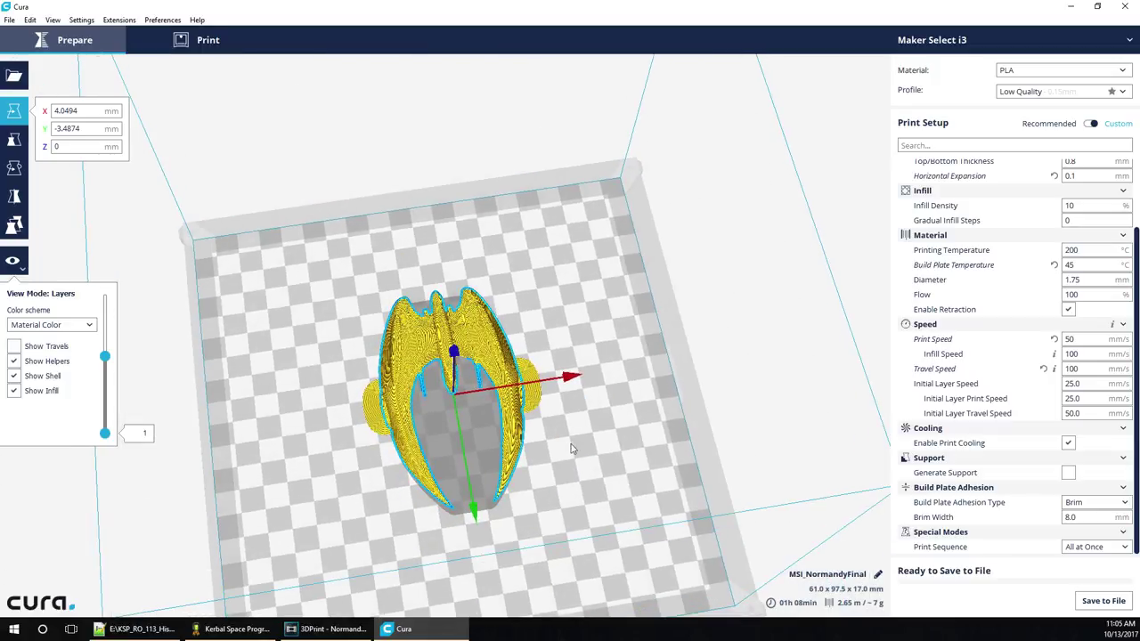
right_drag(573, 449, 503, 143)
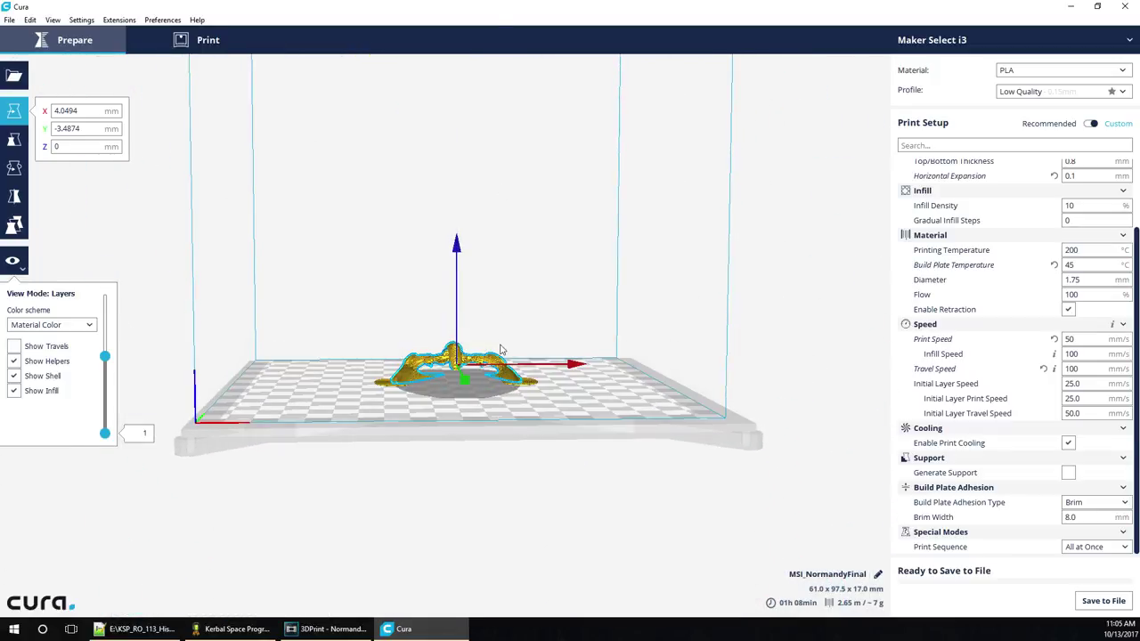
scroll(495, 450, up, 5)
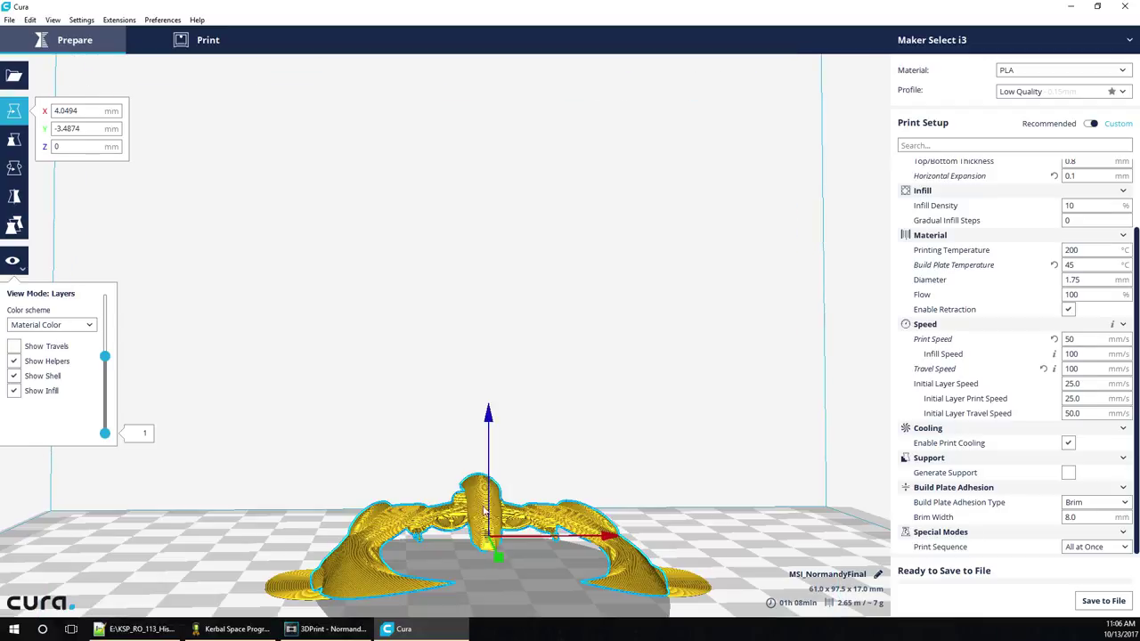
right_drag(497, 556, 422, 555)
Lower the raider's layer preview to layer 36 and examine the unsupported sections from the front and above.
drag(105, 358, 102, 390)
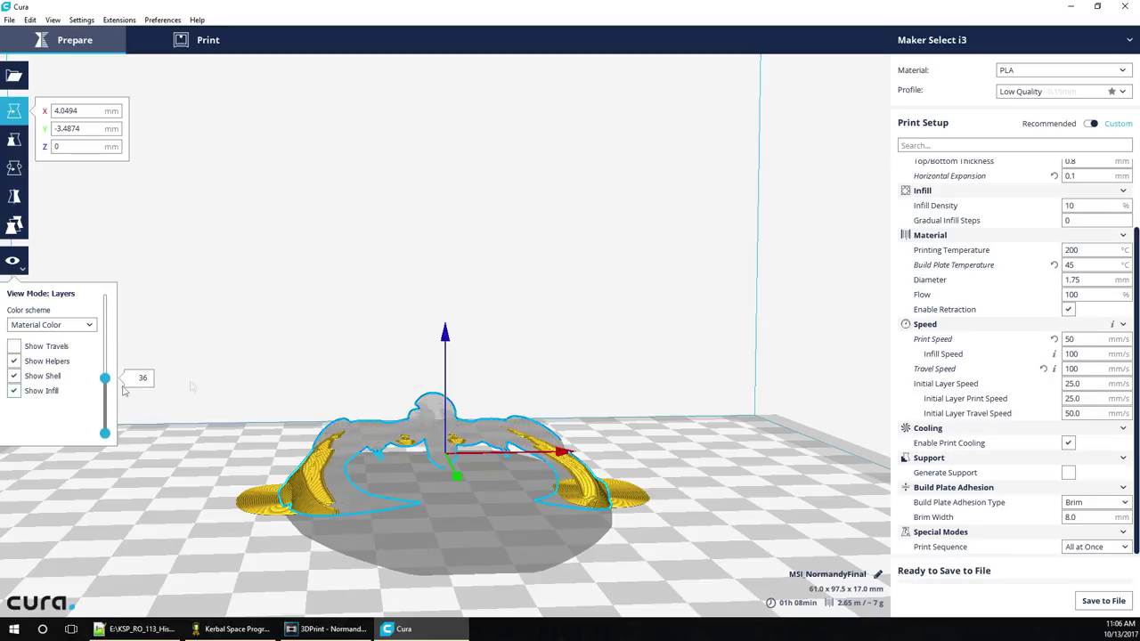
right_drag(356, 392, 440, 292)
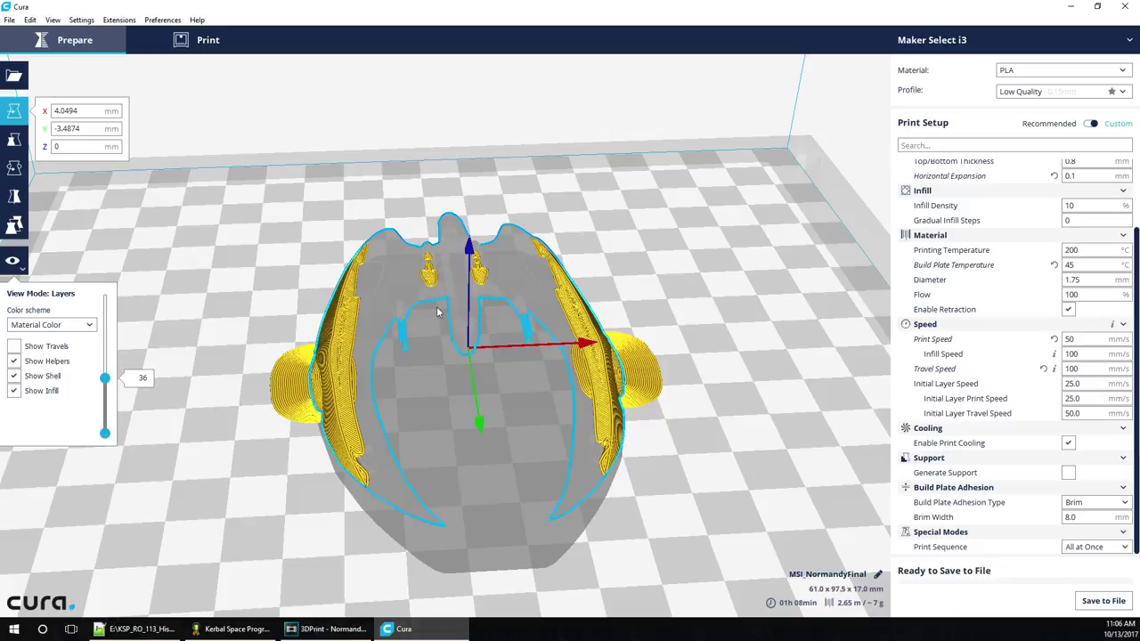
right_click(437, 310)
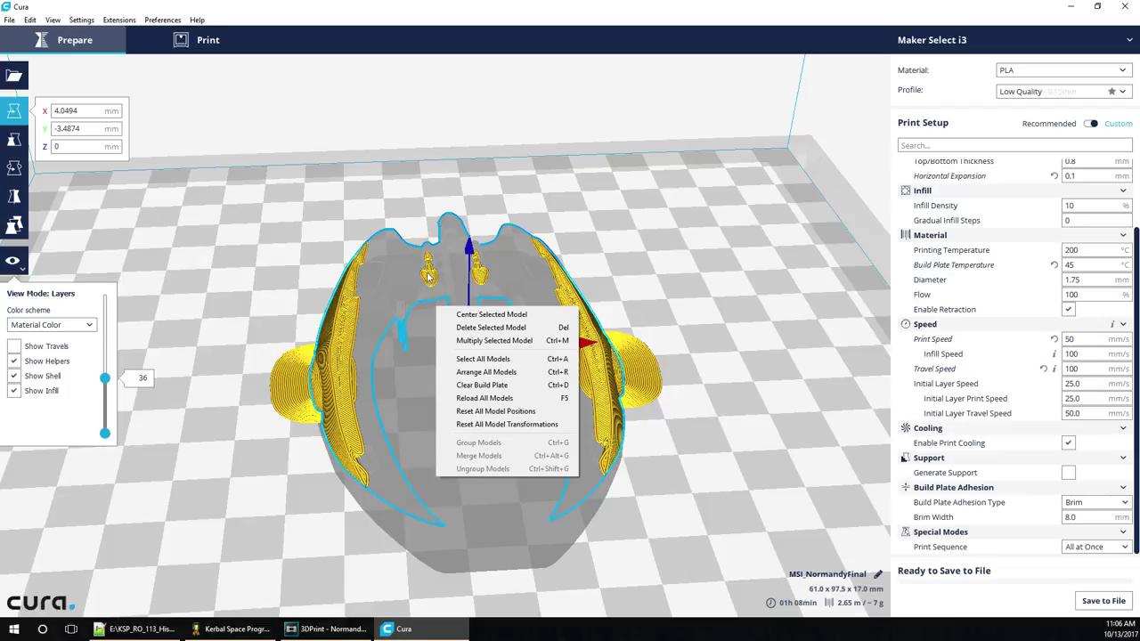
right_click(727, 230)
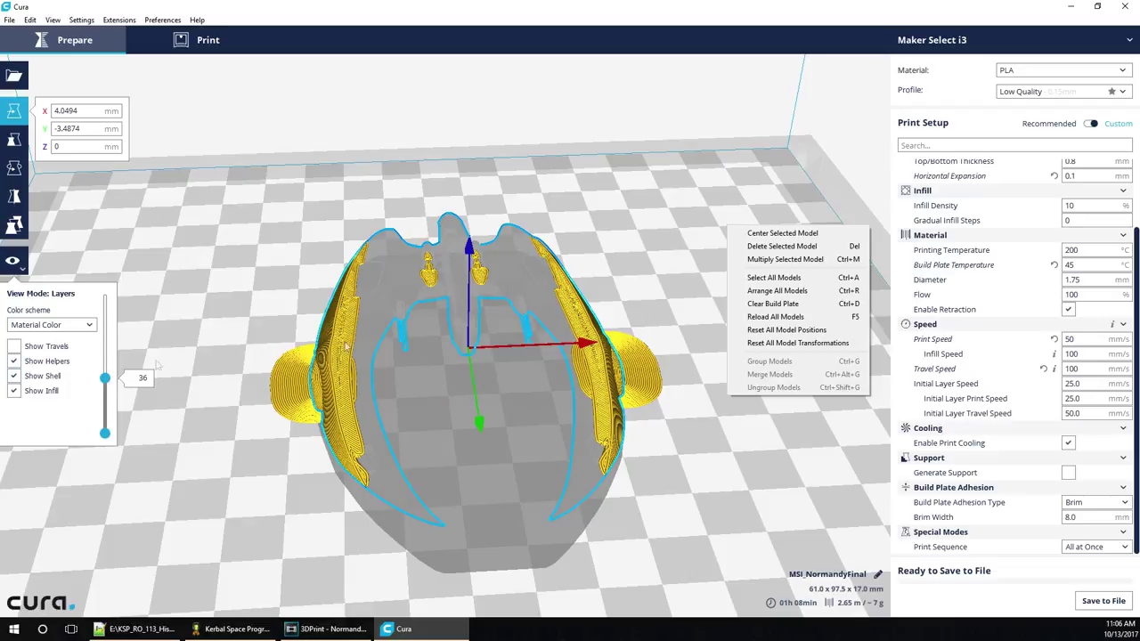
Lower the layer preview to layer 34 and enable support generation for the raider model.
click(105, 382)
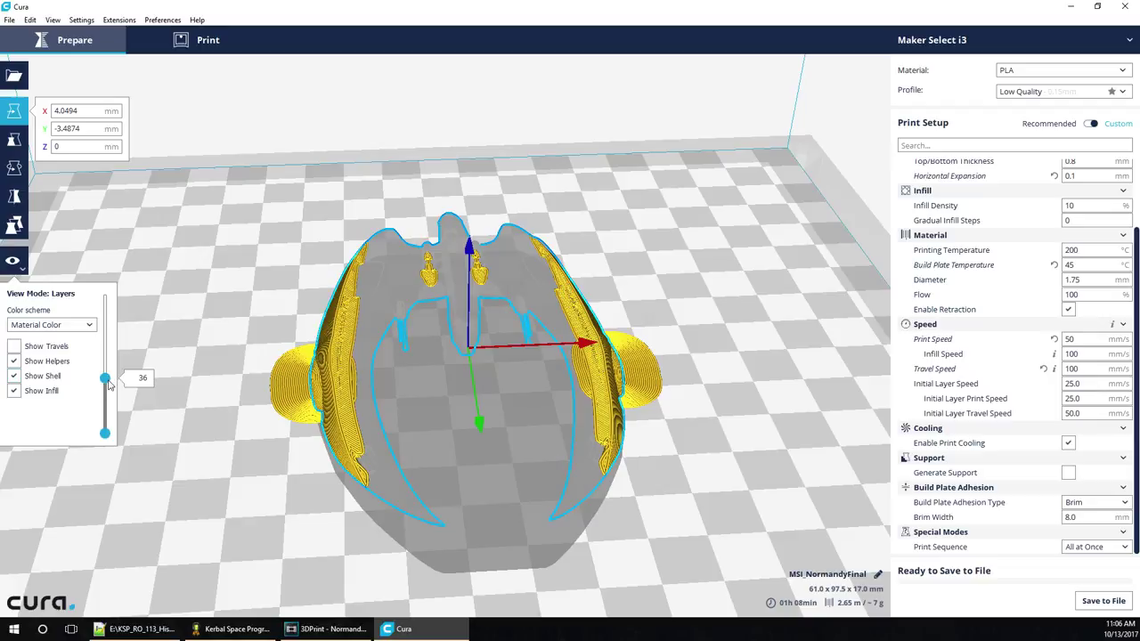
drag(107, 384, 108, 388)
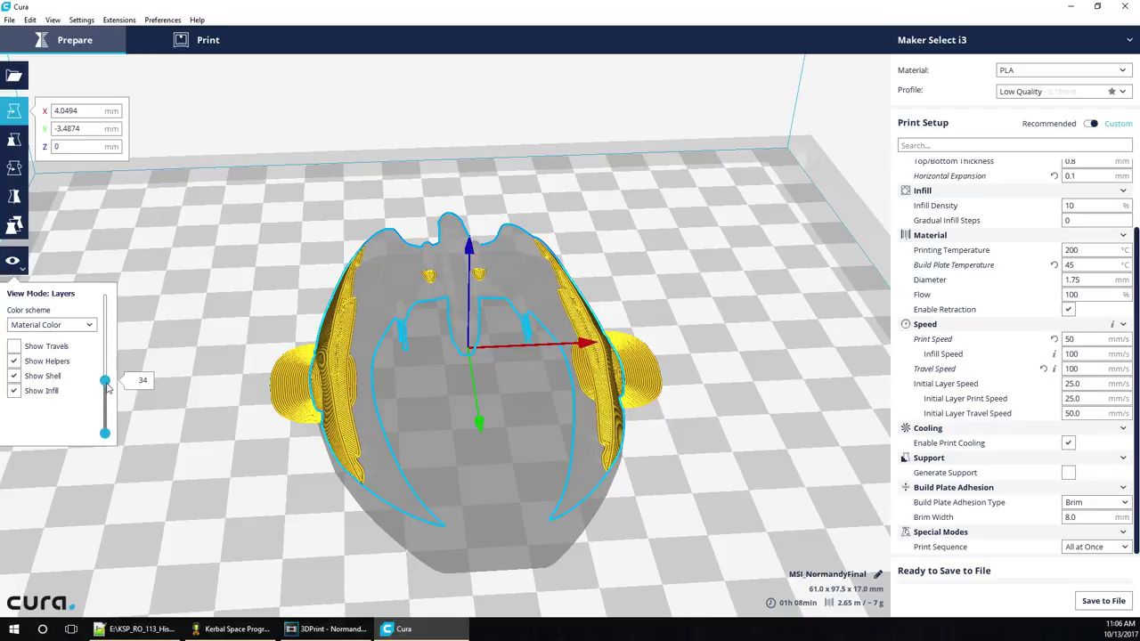
click(1068, 473)
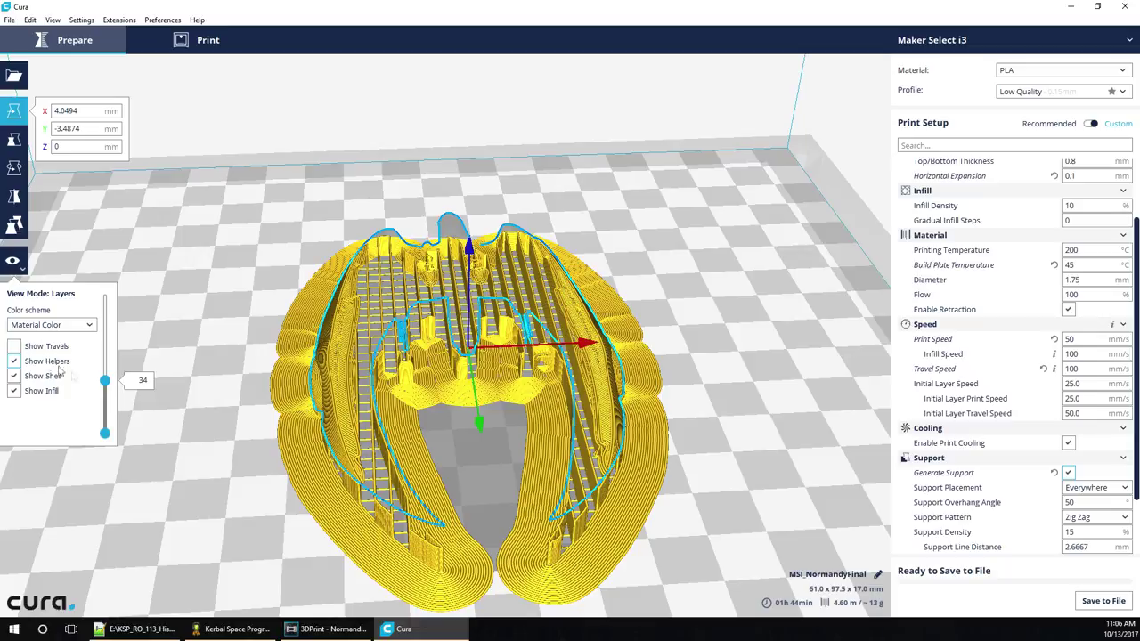
Step the raider's layer preview down to layer 1 and back up to layer 34 to examine the generated supports.
drag(105, 382, 102, 442)
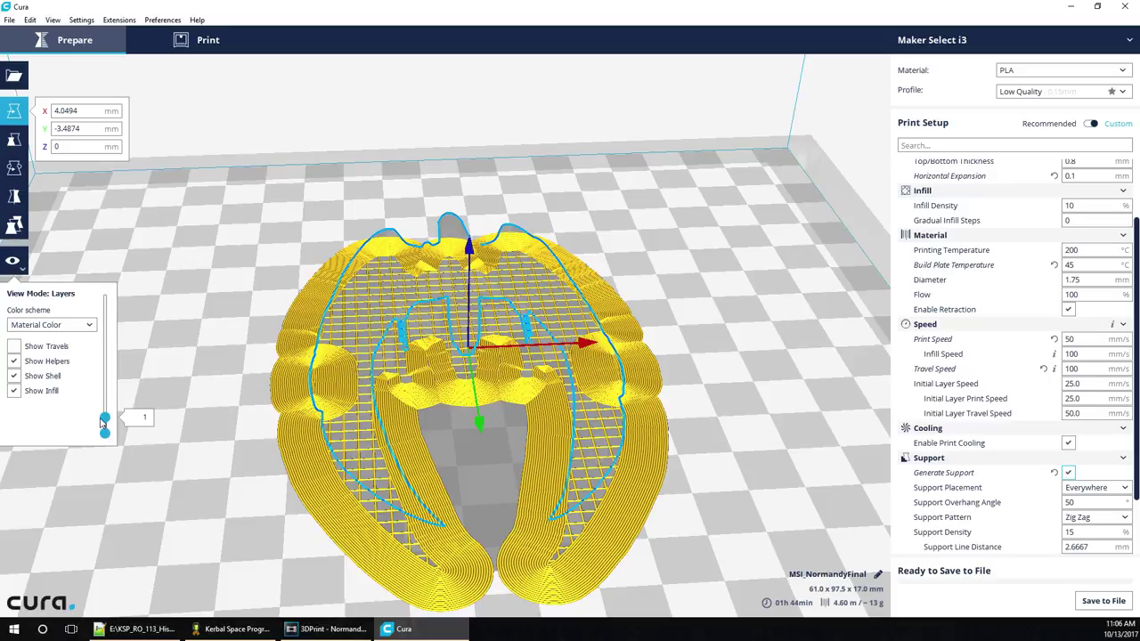
drag(104, 417, 106, 380)
right_drag(448, 398, 478, 413)
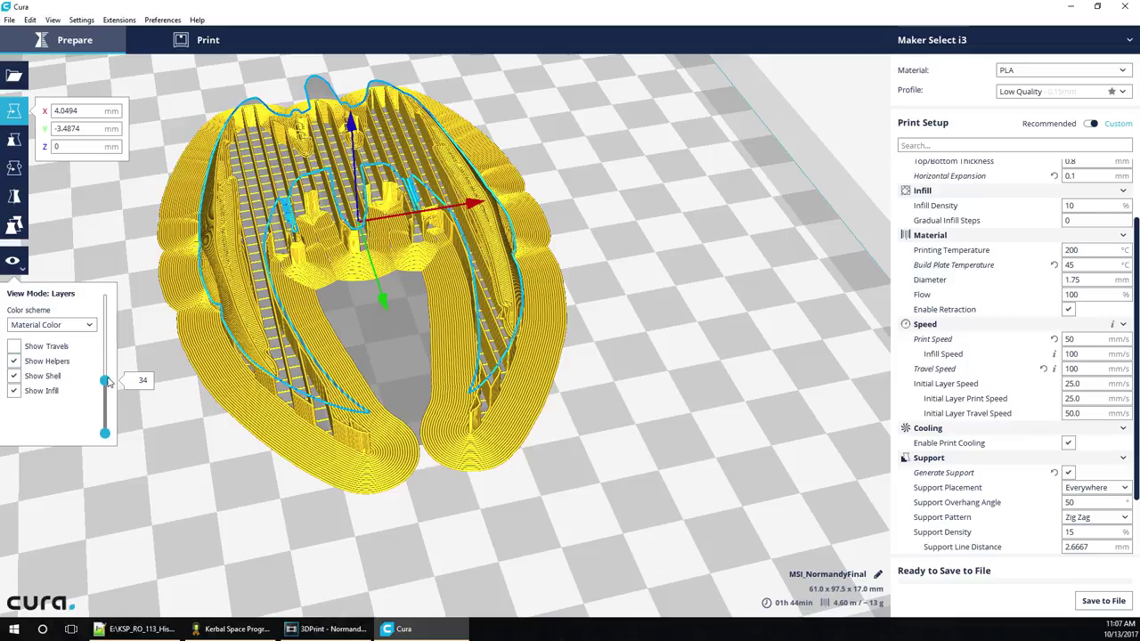
Raise the layer preview to layer 111, inspect the fully supported raider model, and disable support generation.
drag(106, 381, 100, 273)
scroll(584, 390, down, 10)
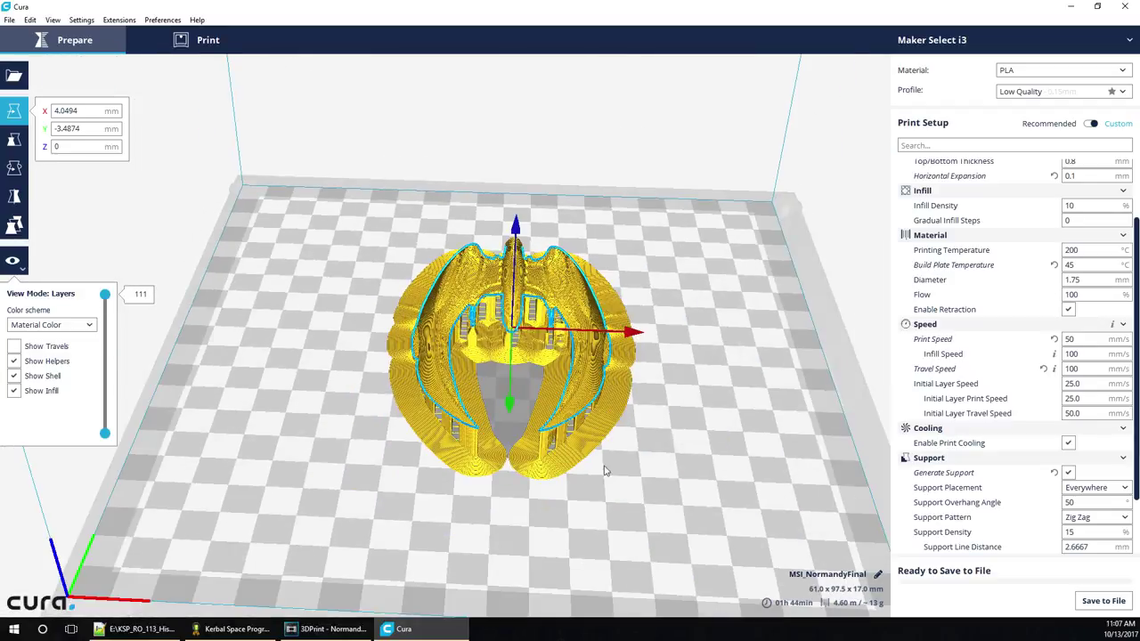
right_drag(606, 469, 607, 432)
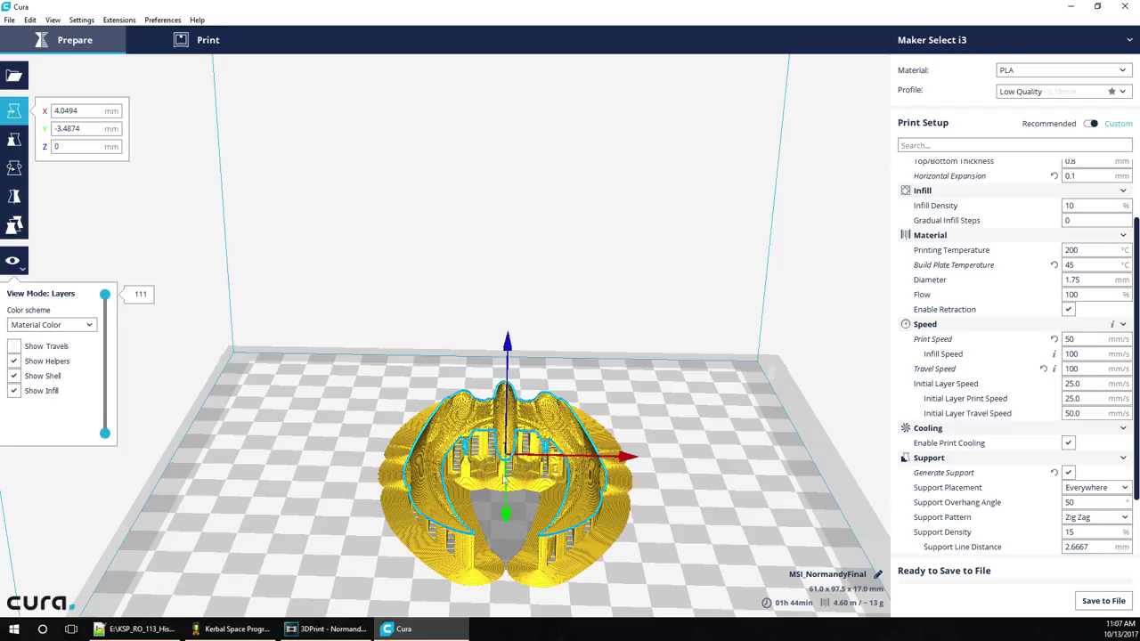
right_drag(456, 464, 500, 479)
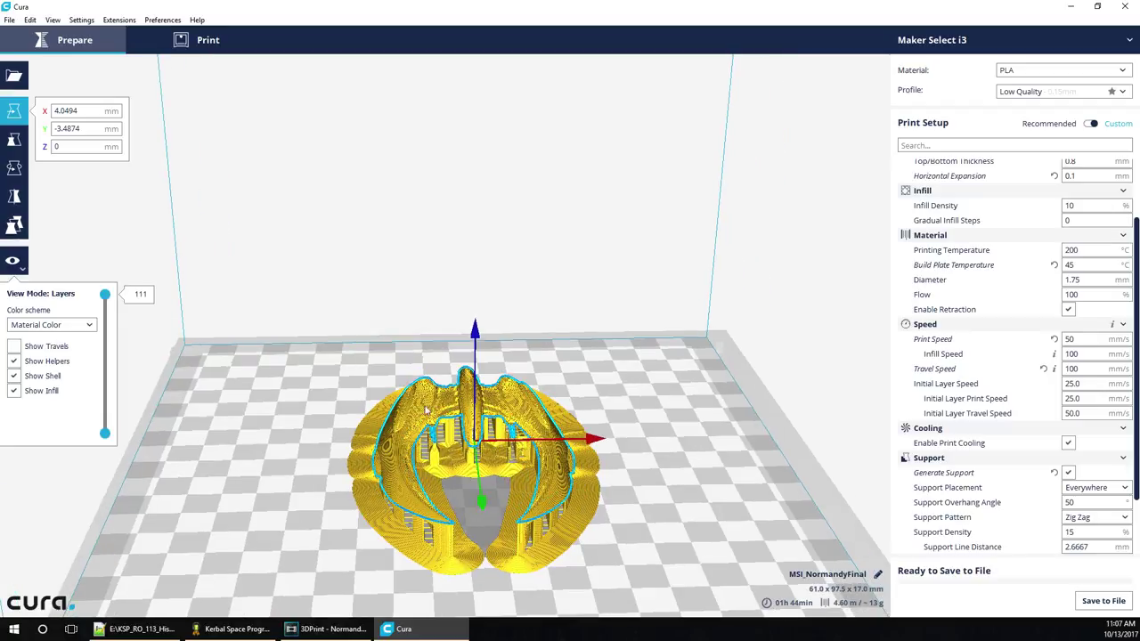
right_drag(436, 463, 511, 465)
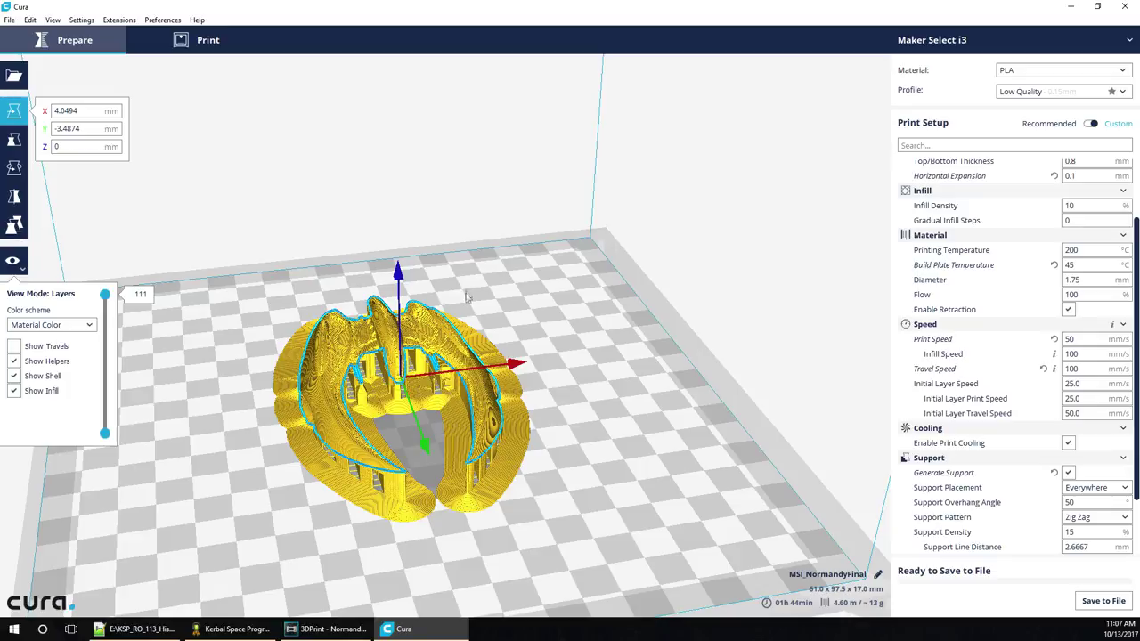
click(1068, 472)
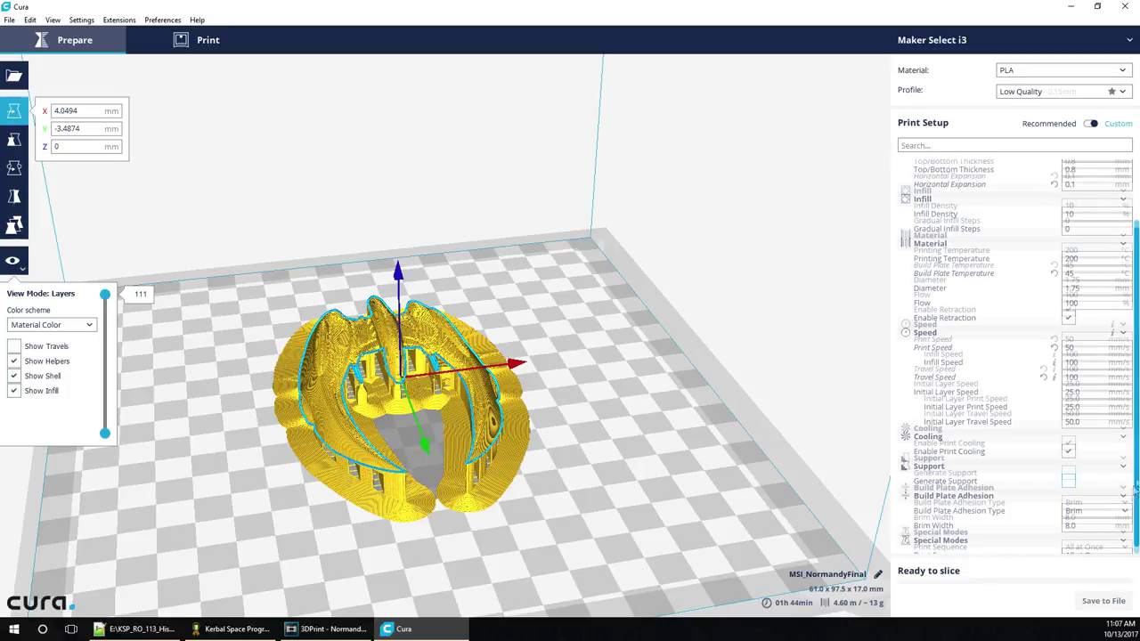